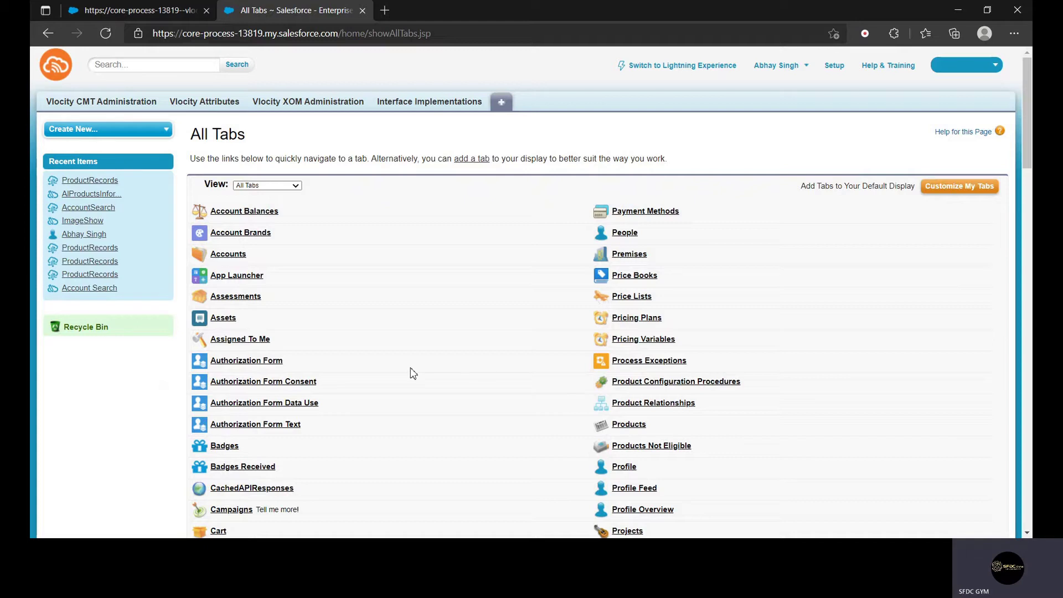
Step: Examine the example OmniScript's Result page and its All Products list in the other browser tab
key(ctrl+shift+Tab)
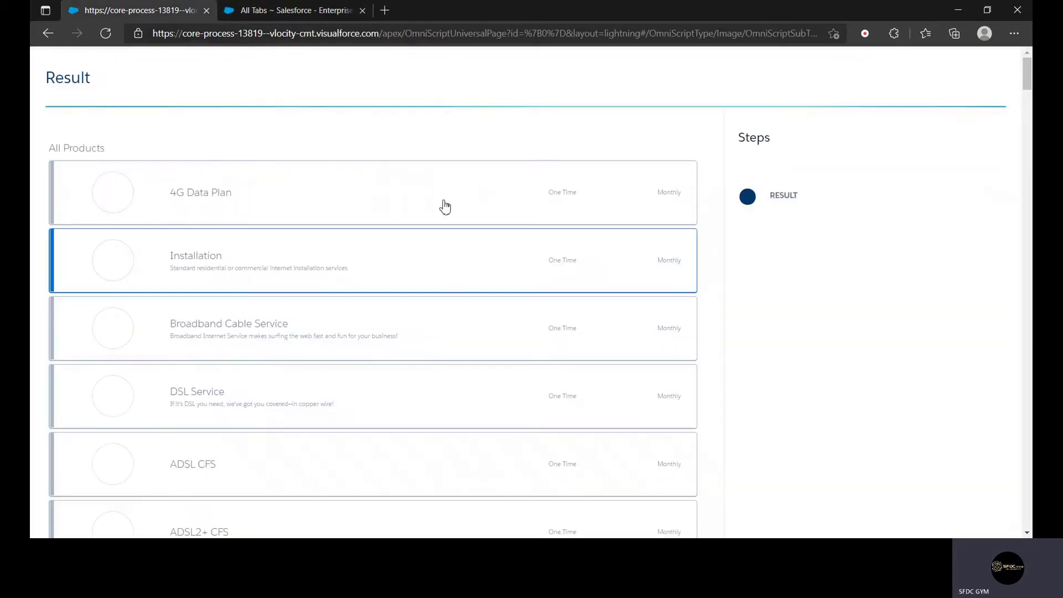
scroll(733, 311, down, 8)
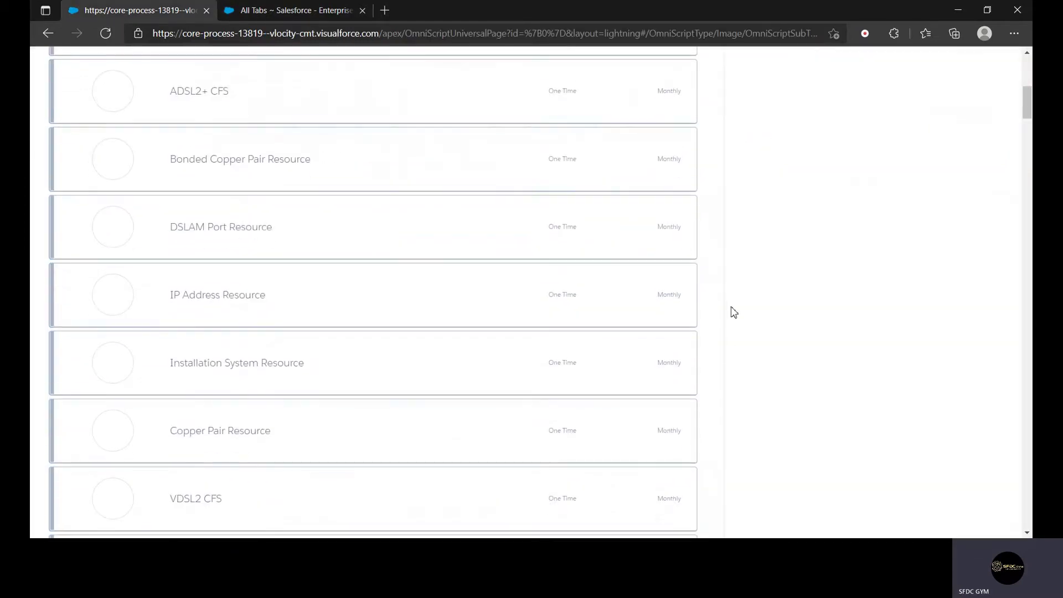
scroll(725, 347, up, 9)
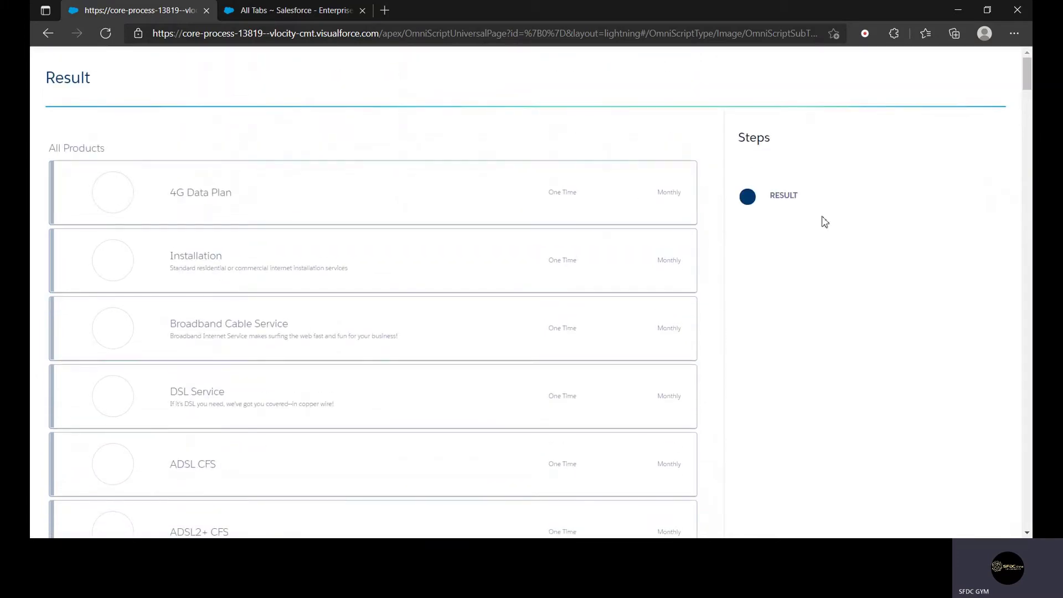
scroll(703, 191, down, 15)
scroll(714, 220, down, 20)
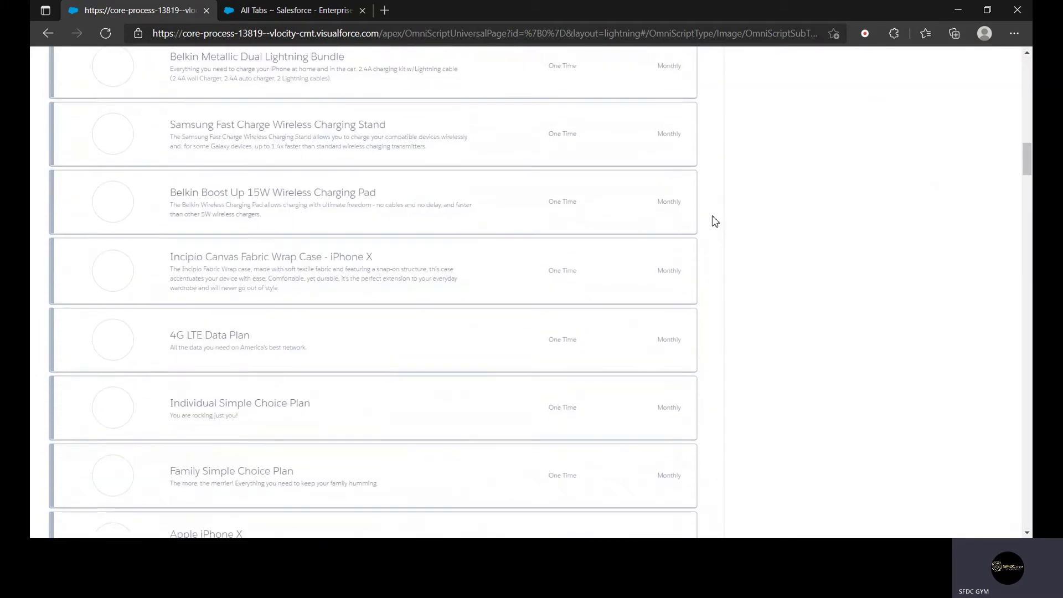
scroll(716, 221, up, 18)
scroll(714, 221, up, 15)
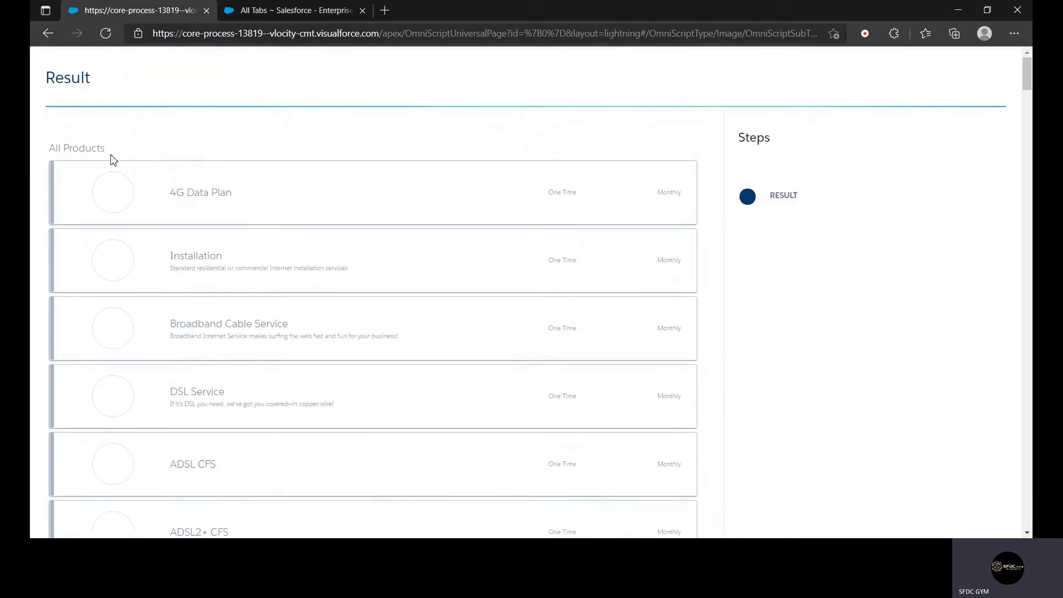
Step: Return to the All Tabs page, find the OmniScript entries by searching for "omnis", and open Vlocity OmniScript Designer
click(281, 19)
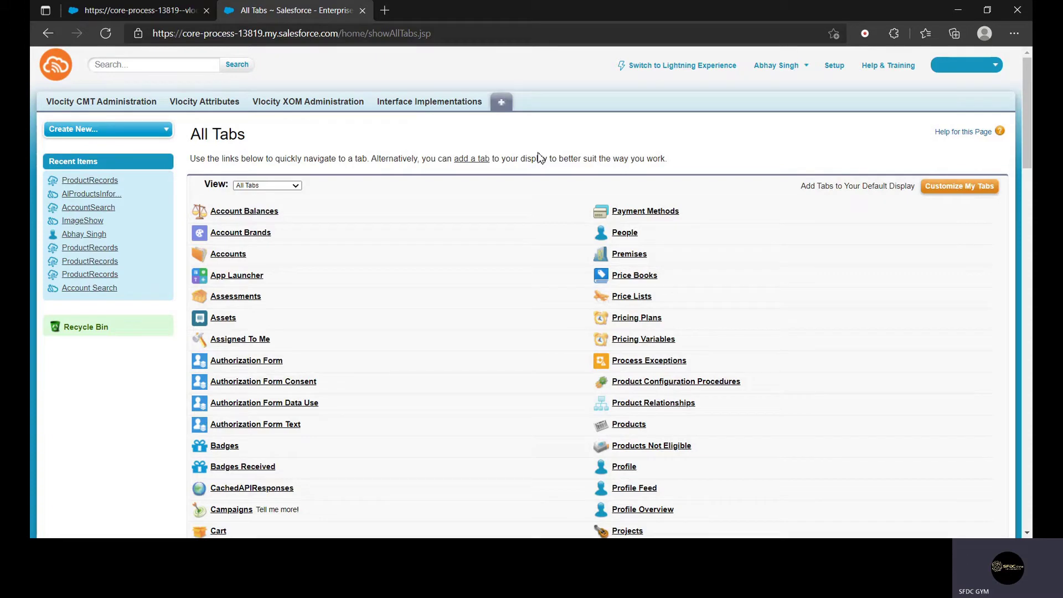
scroll(480, 234, down, 2)
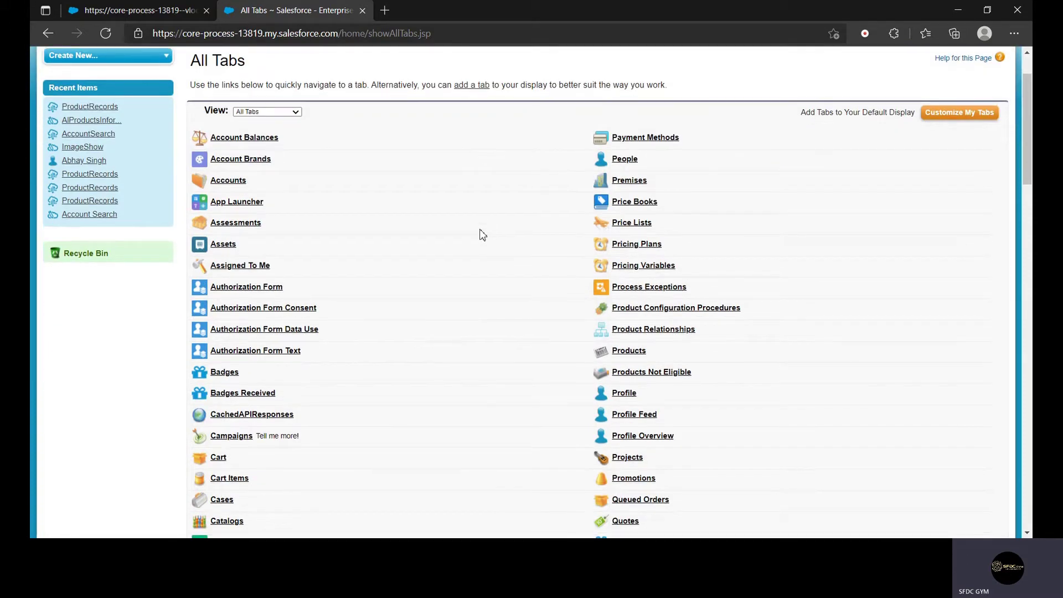
scroll(482, 234, down, 20)
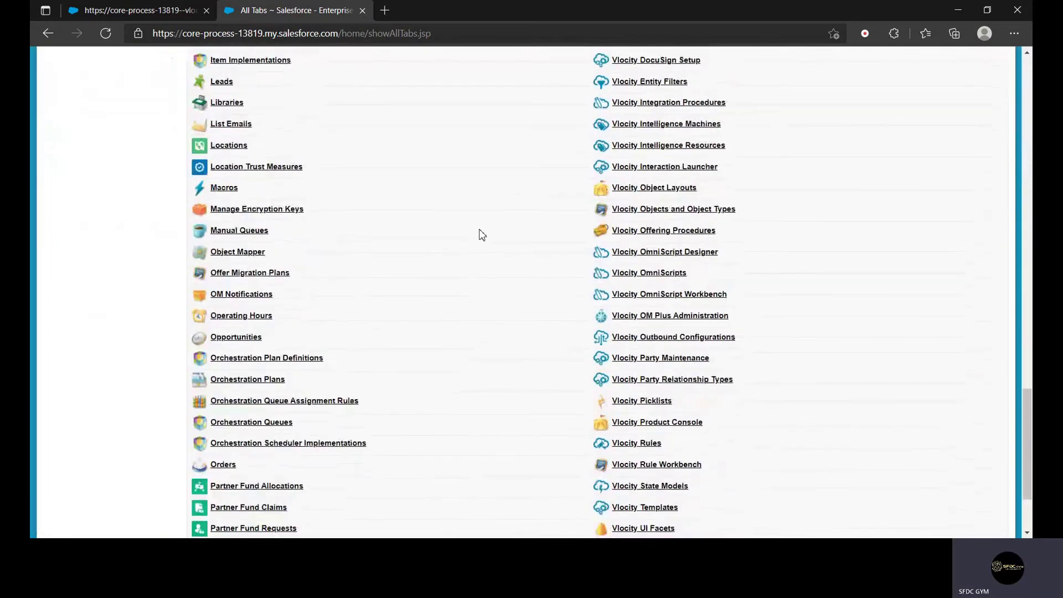
scroll(482, 235, down, 3)
scroll(482, 239, up, 7)
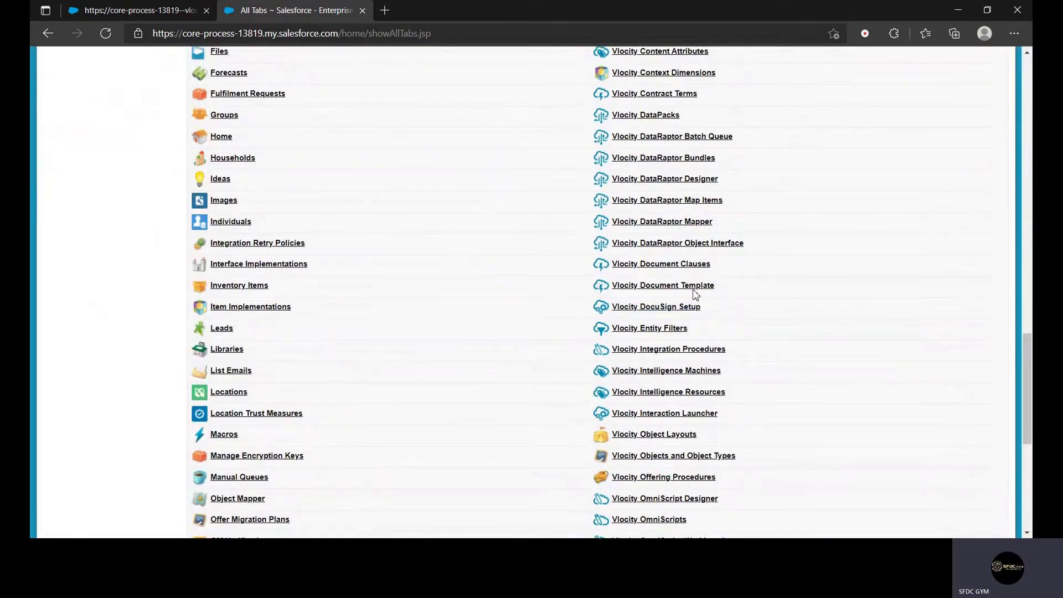
scroll(692, 298, down, 1)
key(ctrl+f)
text(omnis)
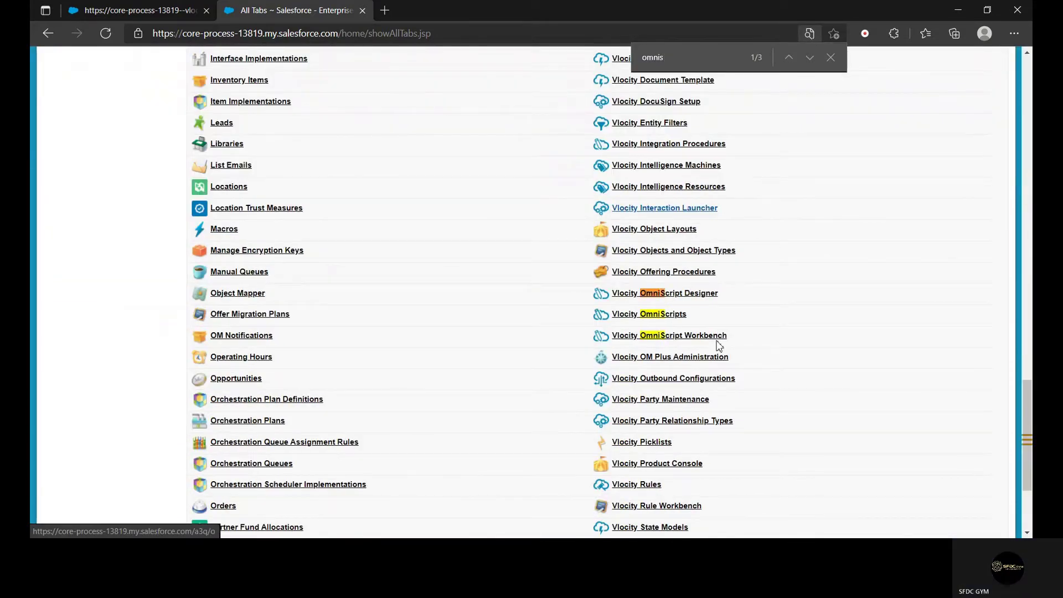
click(693, 299)
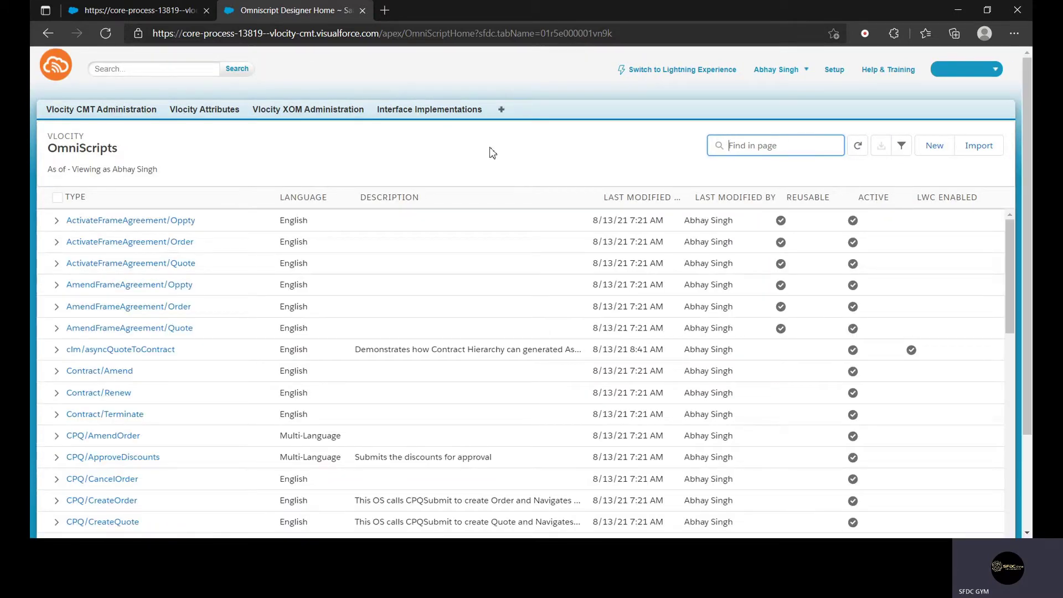
Step: Start a new OmniScript from the OmniScripts list and name it ProductInfo
scroll(304, 227, down, 15)
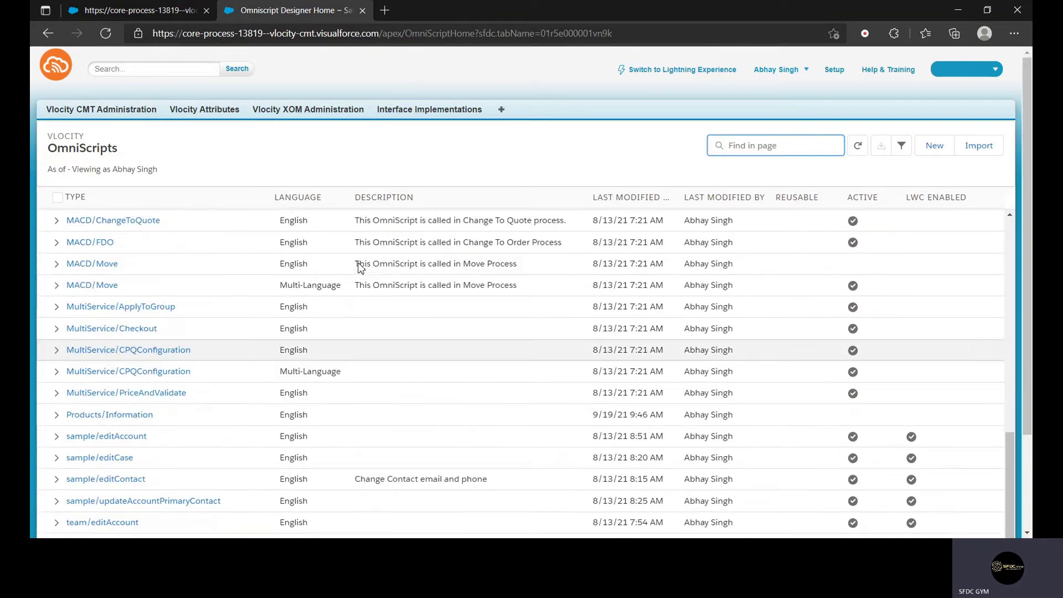
scroll(361, 268, up, 15)
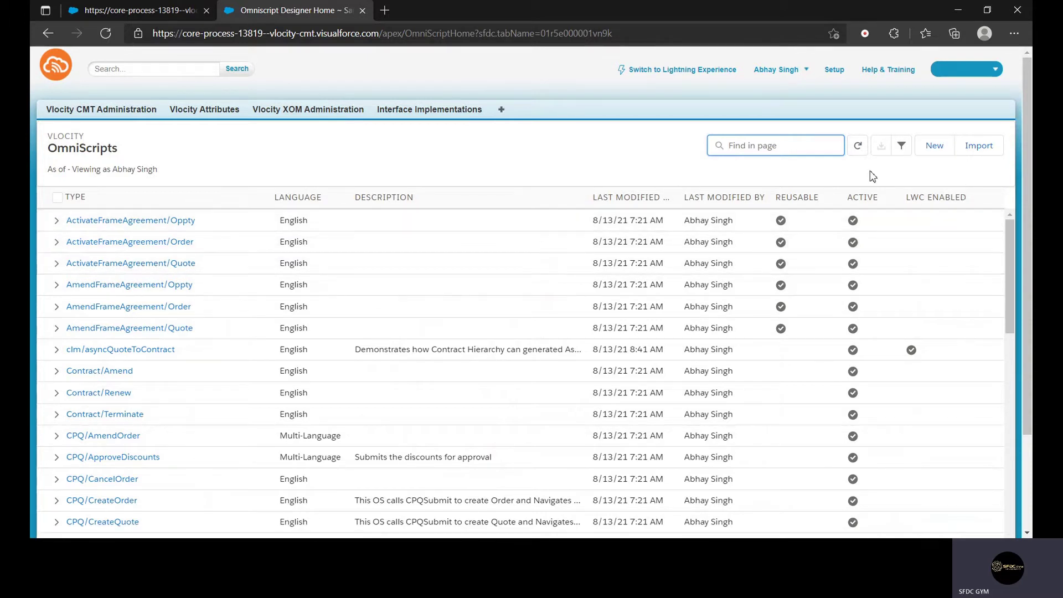
click(934, 146)
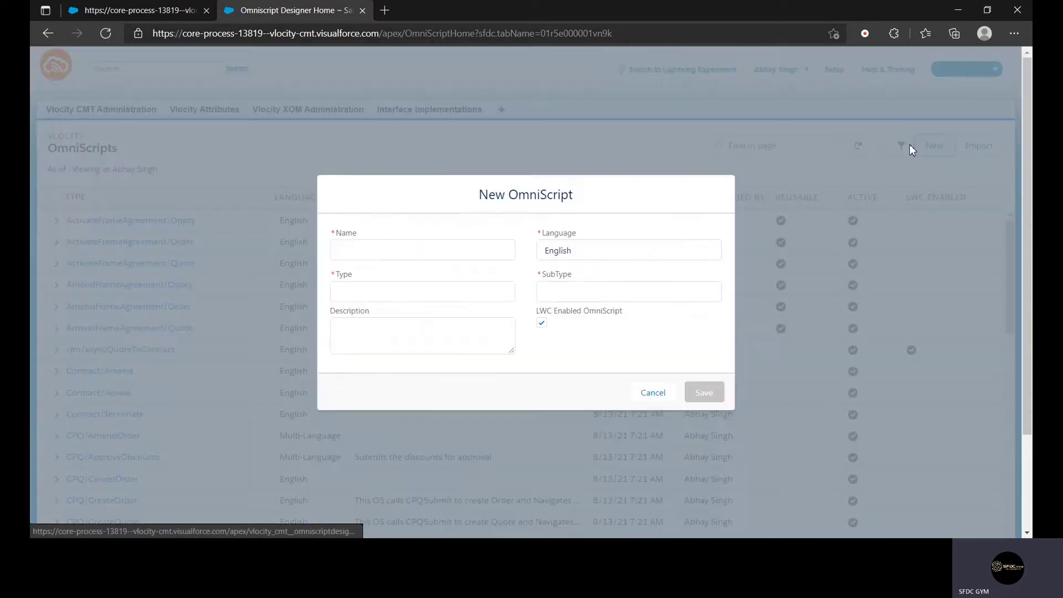
click(419, 245)
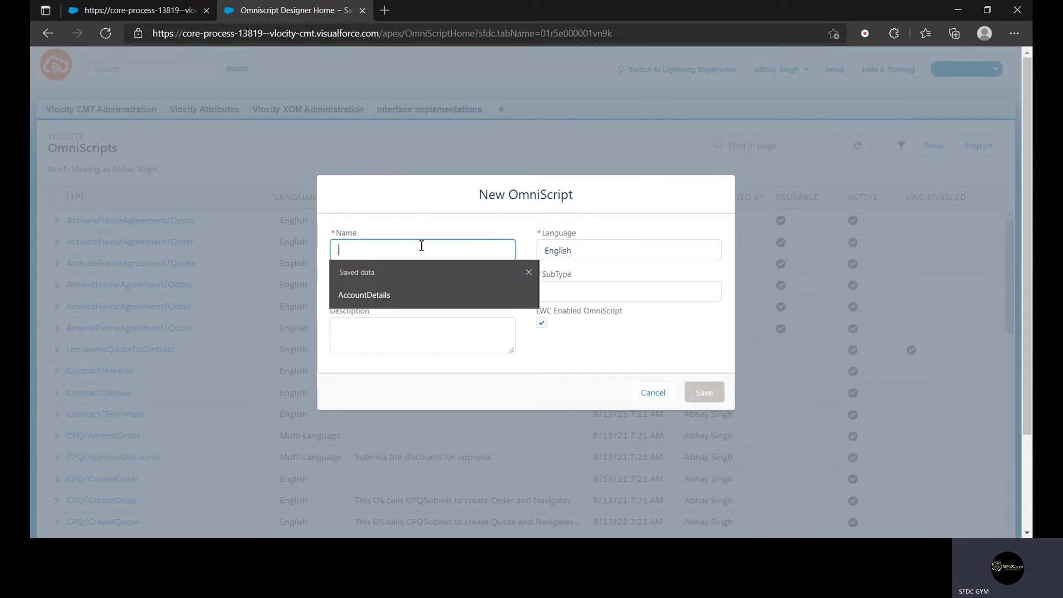
text(Pro)
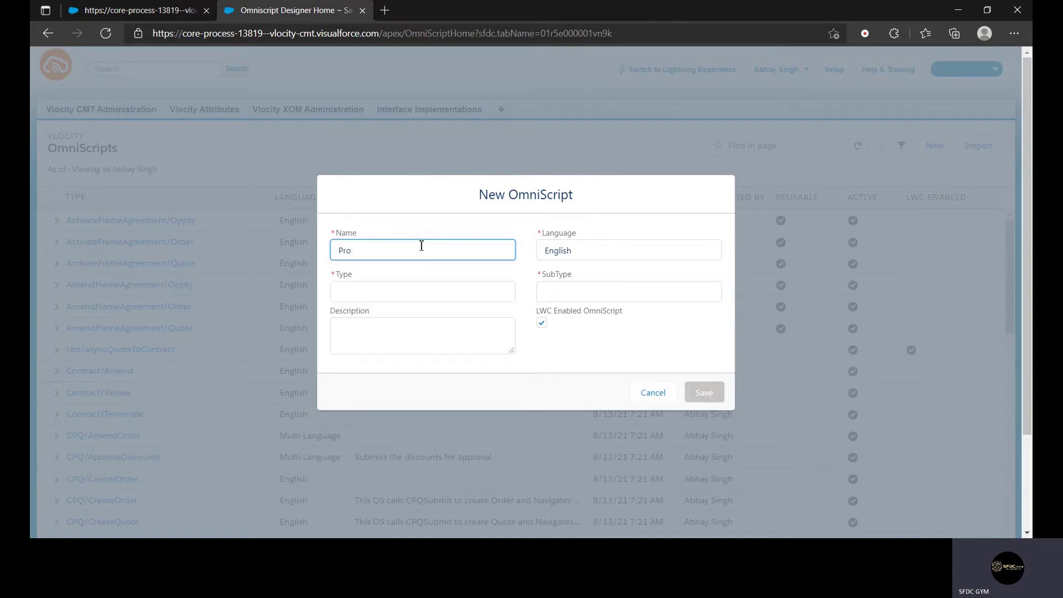
text(ductInfo)
Step: Set the new OmniScript's type to Products and its subtype to Display
click(381, 290)
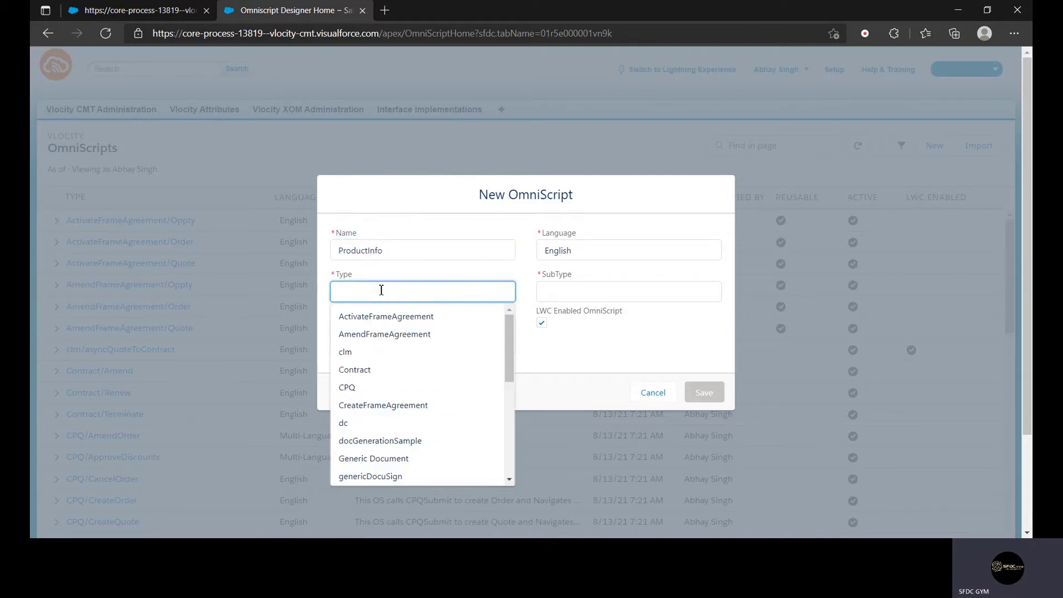
text(Produc)
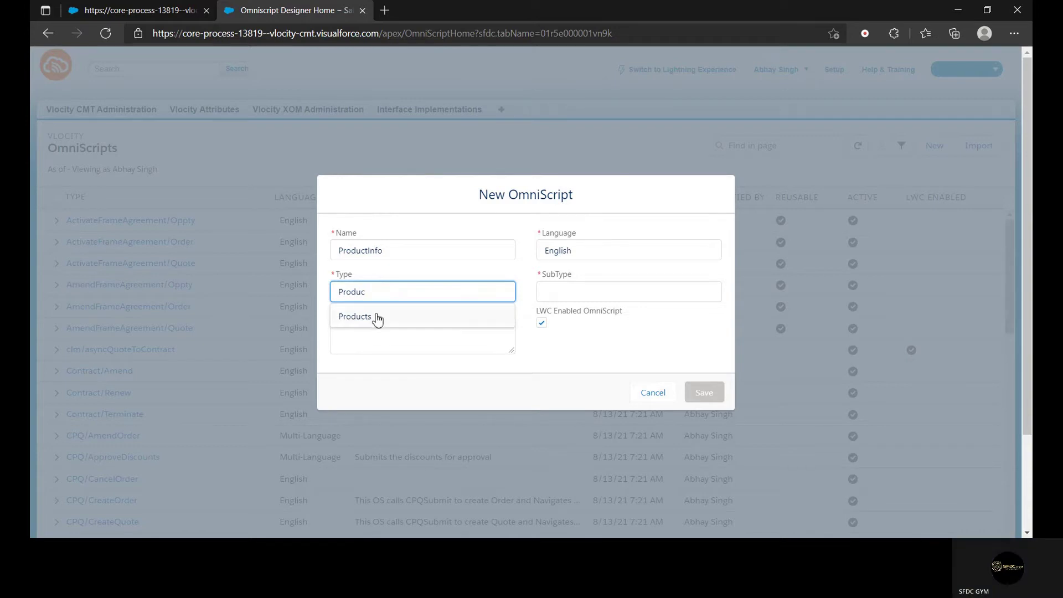
click(375, 316)
click(579, 288)
text(Display)
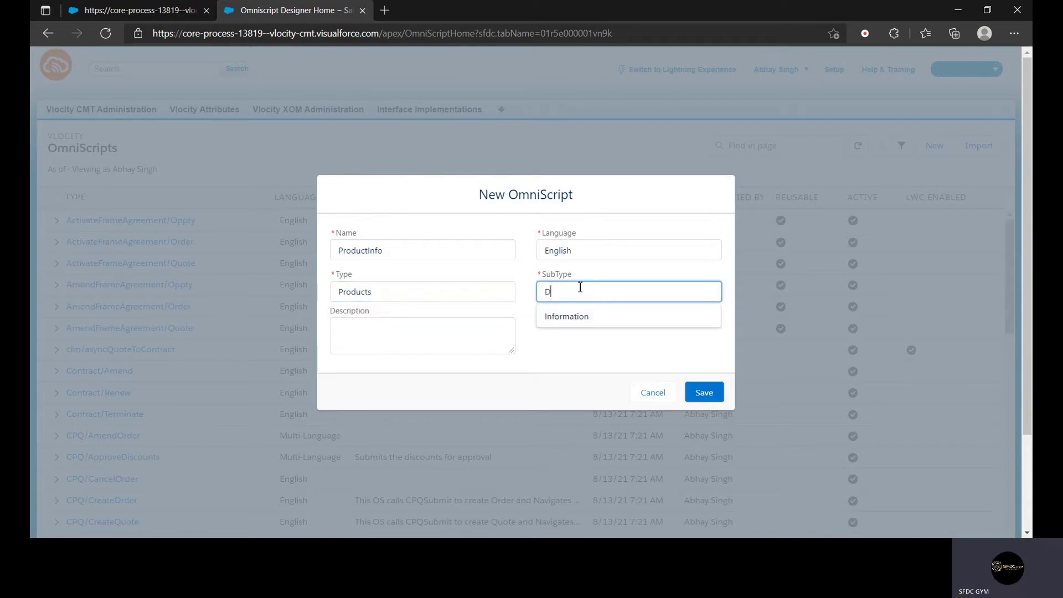
Step: Disable the LWC Enabled OmniScript option and save the new OmniScript
click(412, 326)
click(541, 325)
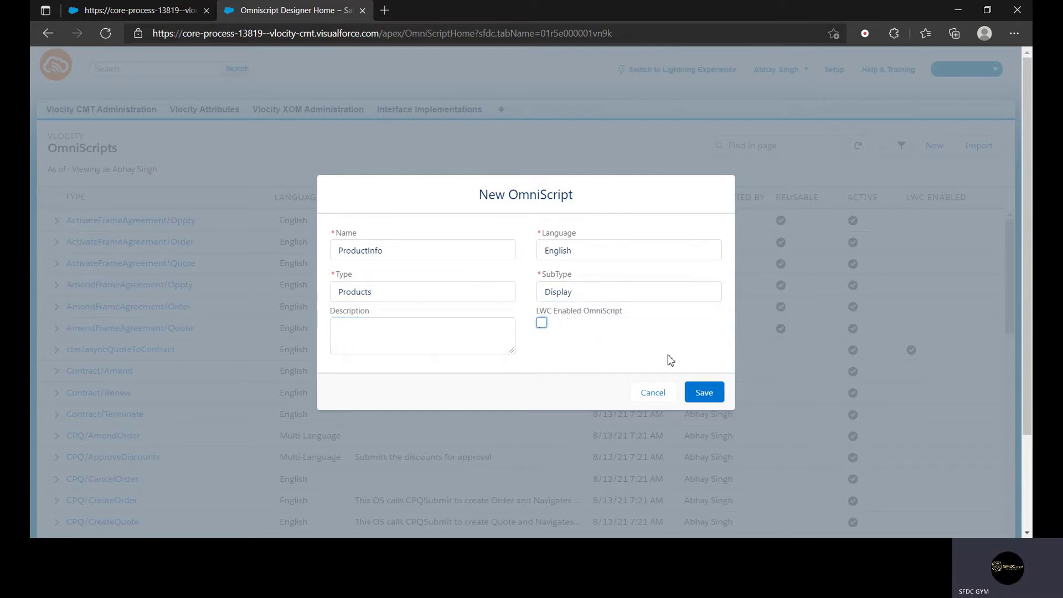
click(701, 394)
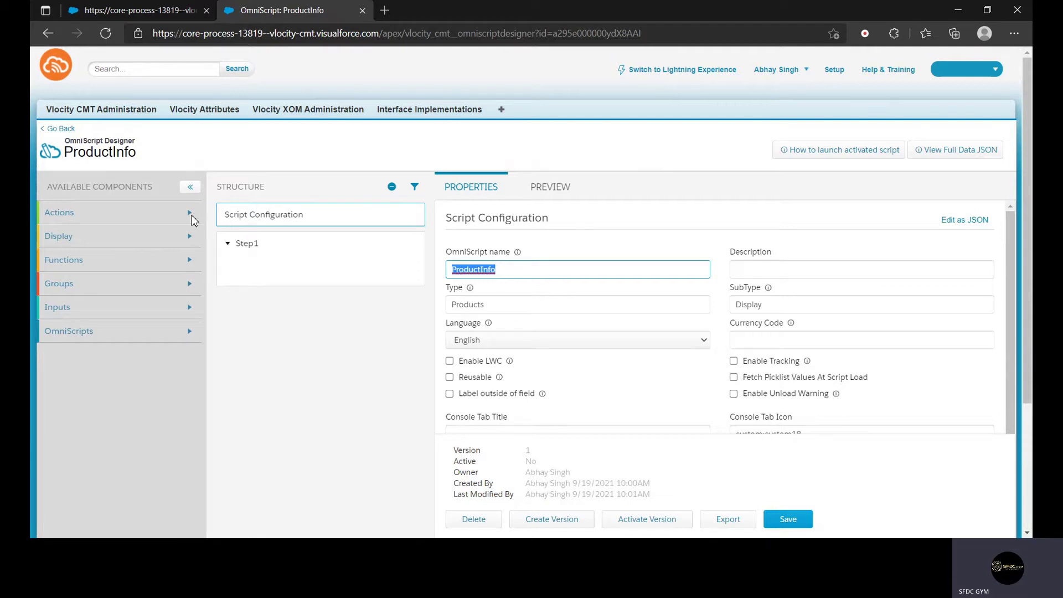
Step: Review the All Products heading and product cards on the example Result page
click(173, 15)
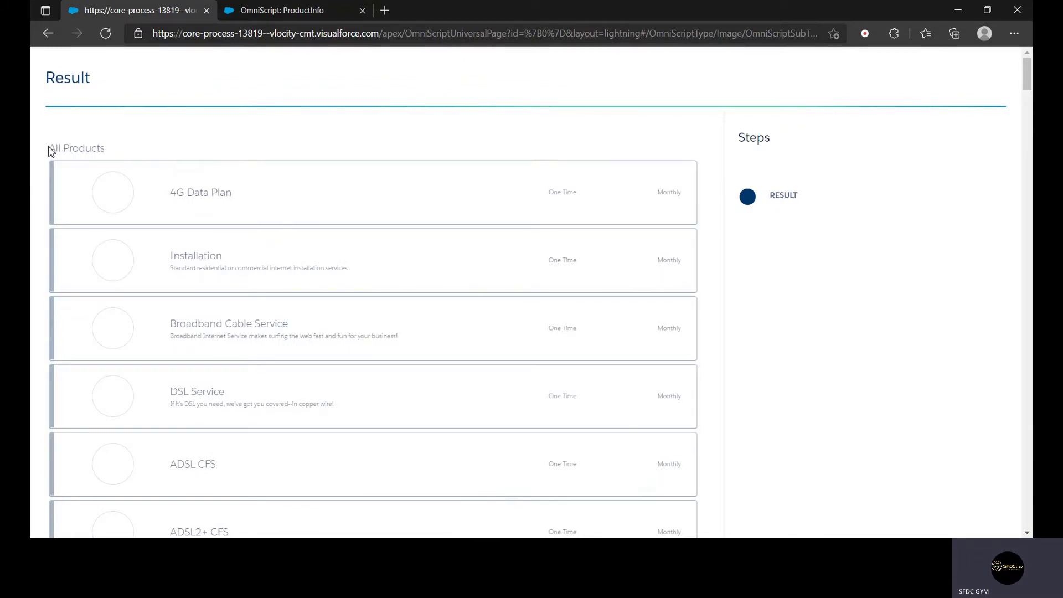
drag(49, 148, 99, 155)
click(113, 155)
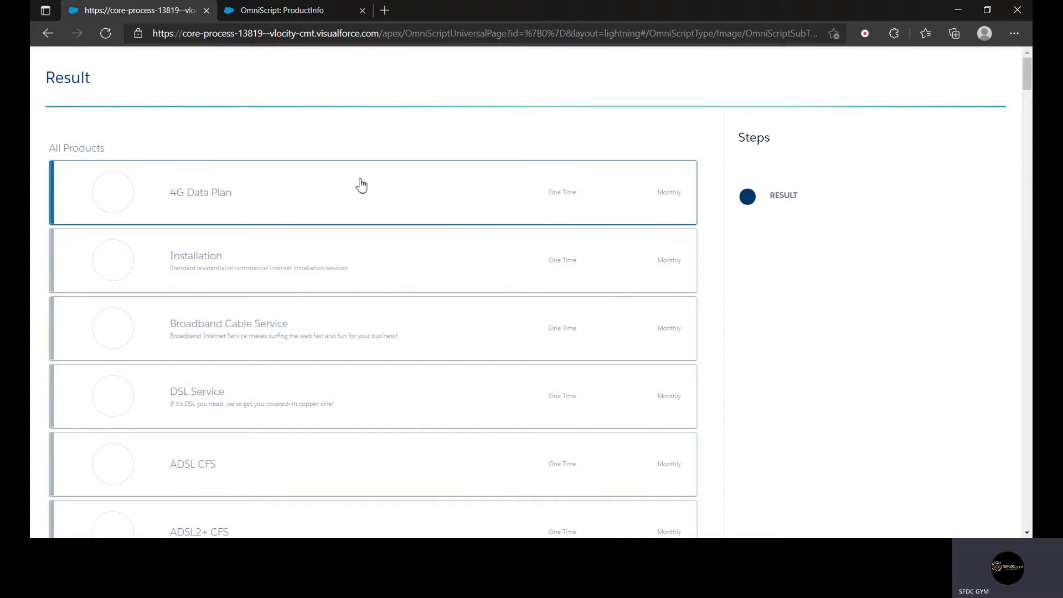
Step: Return to the ProductInfo designer and add a DataRaptor Extract Action above Step1 in the script structure
click(297, 11)
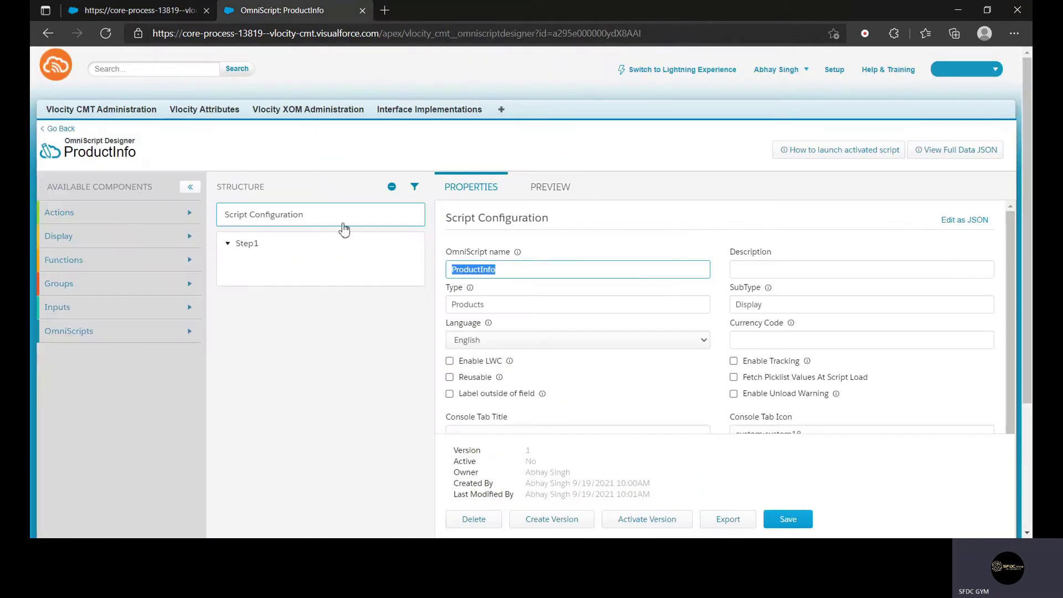
click(187, 216)
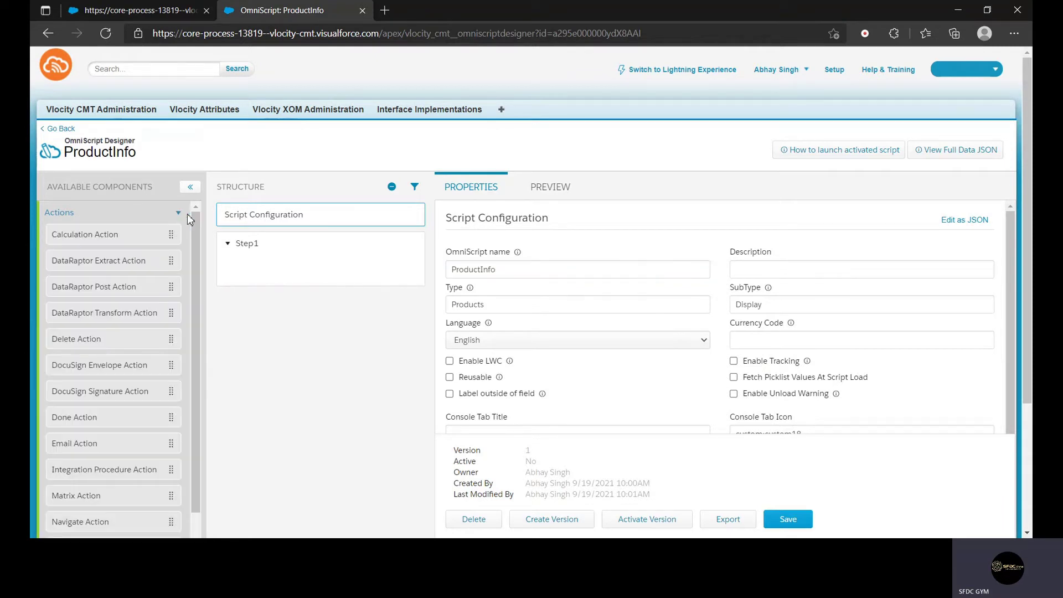
drag(114, 263, 301, 241)
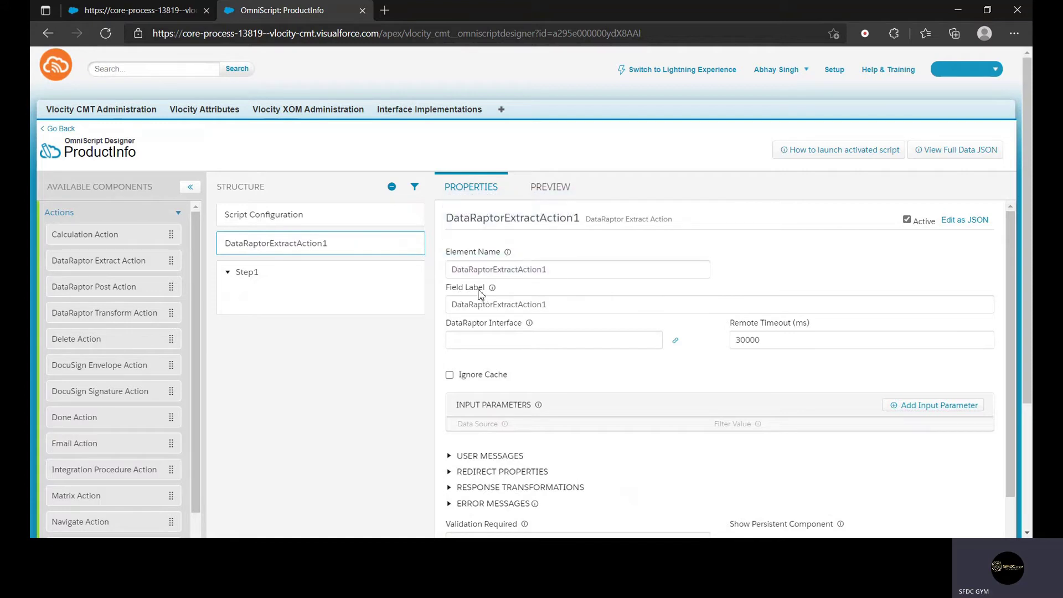
scroll(578, 290, down, 1)
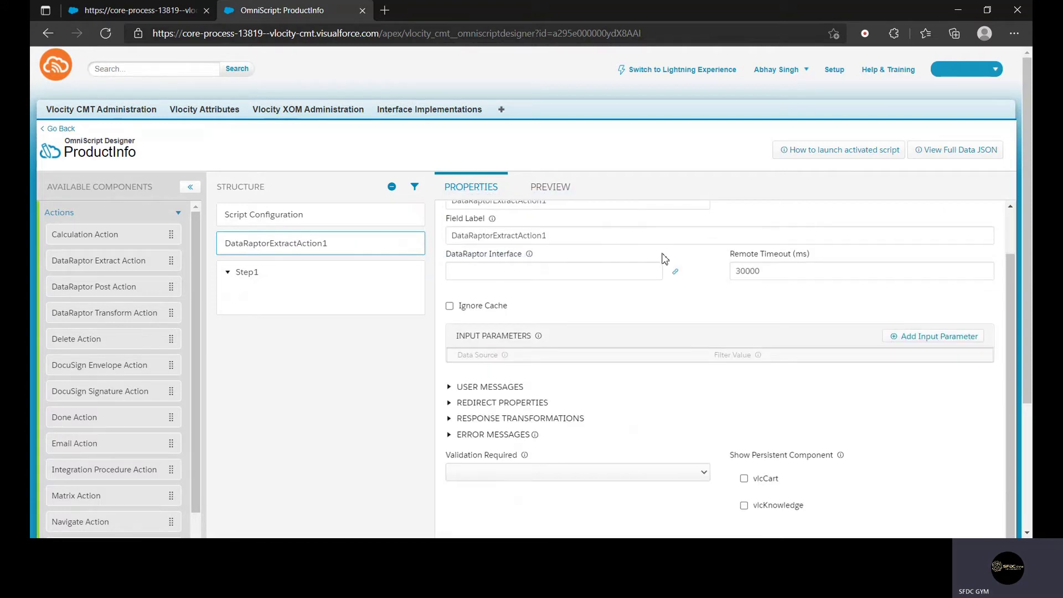
scroll(664, 258, up, 1)
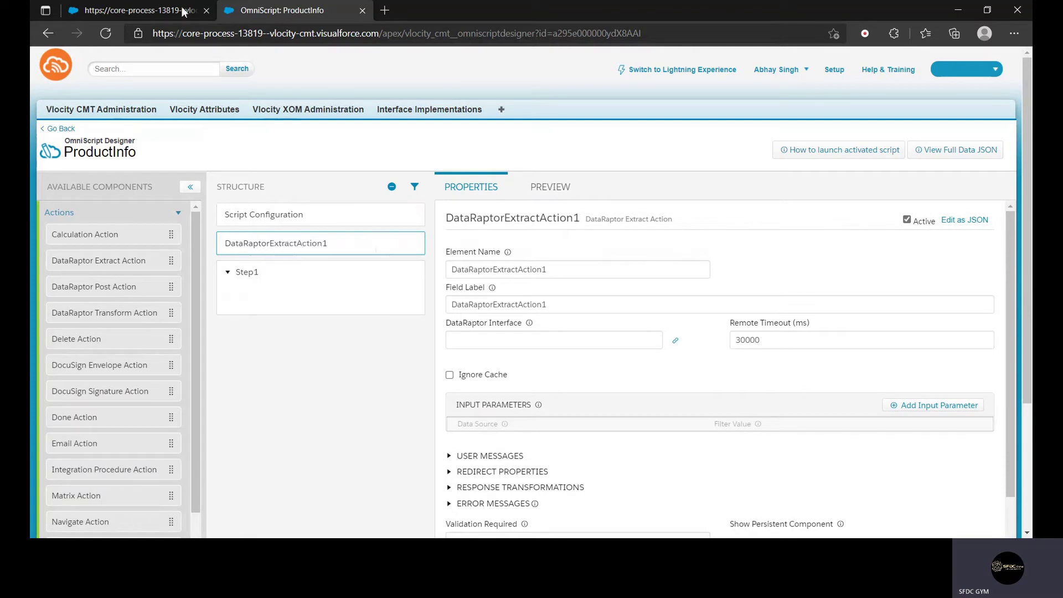
Step: Create a new DataRaptor interface named ProductInfo for the DataRaptor Extract Action
click(132, 19)
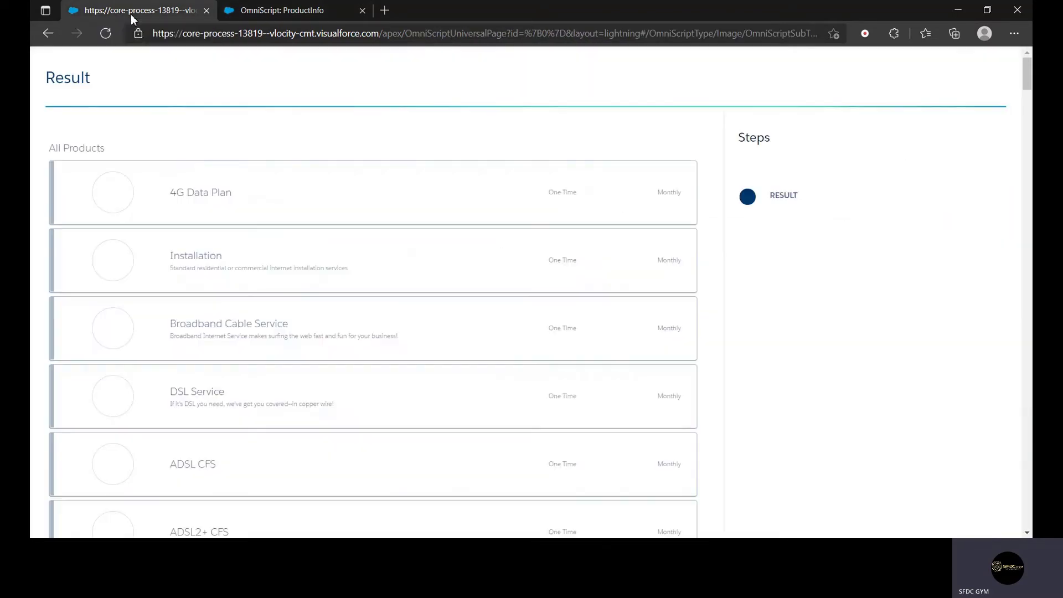
click(273, 13)
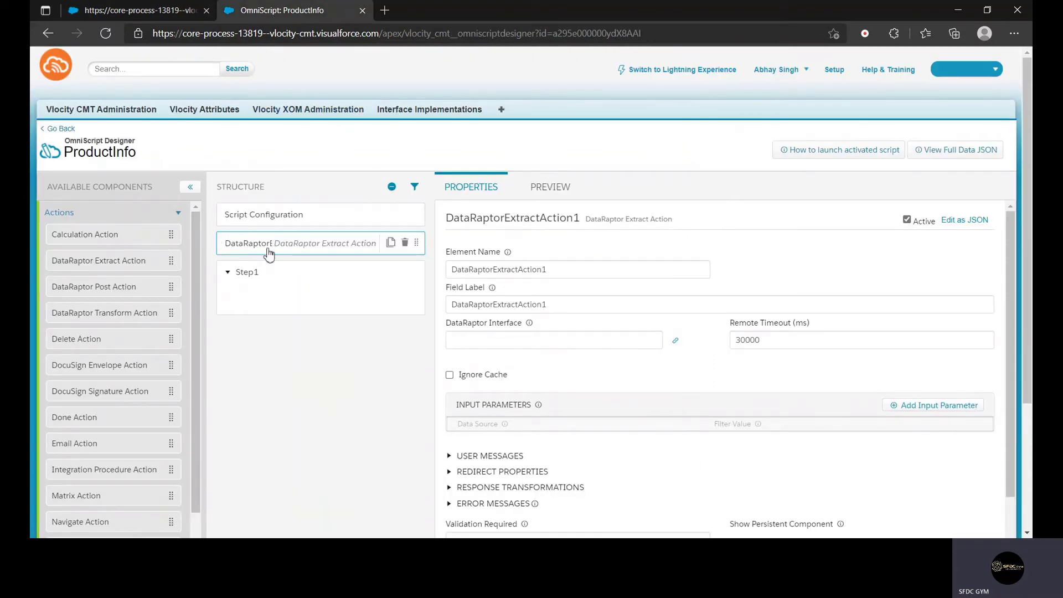
click(572, 342)
text(jsdc)
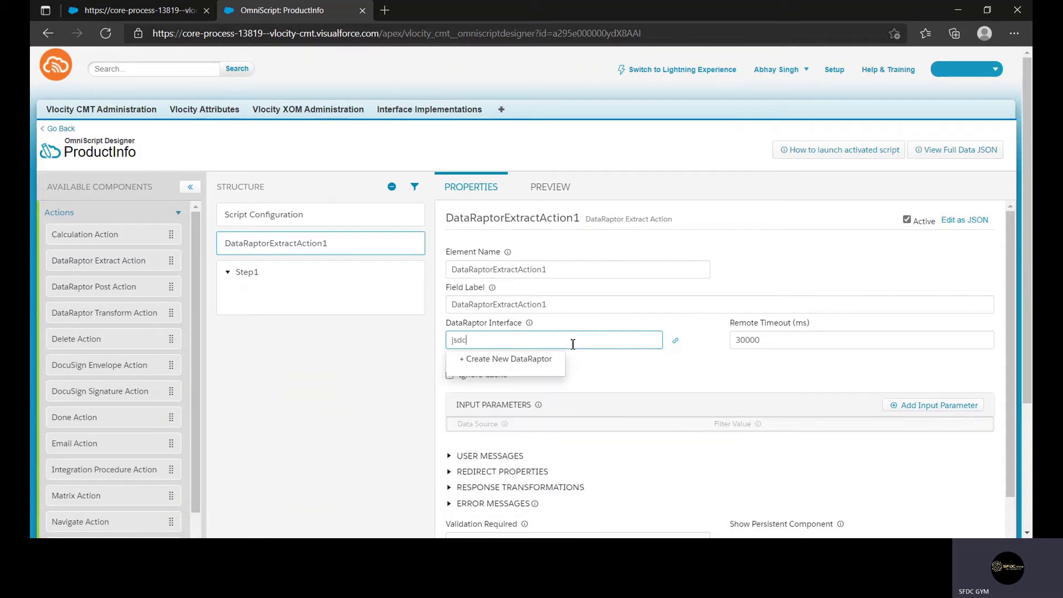
click(501, 358)
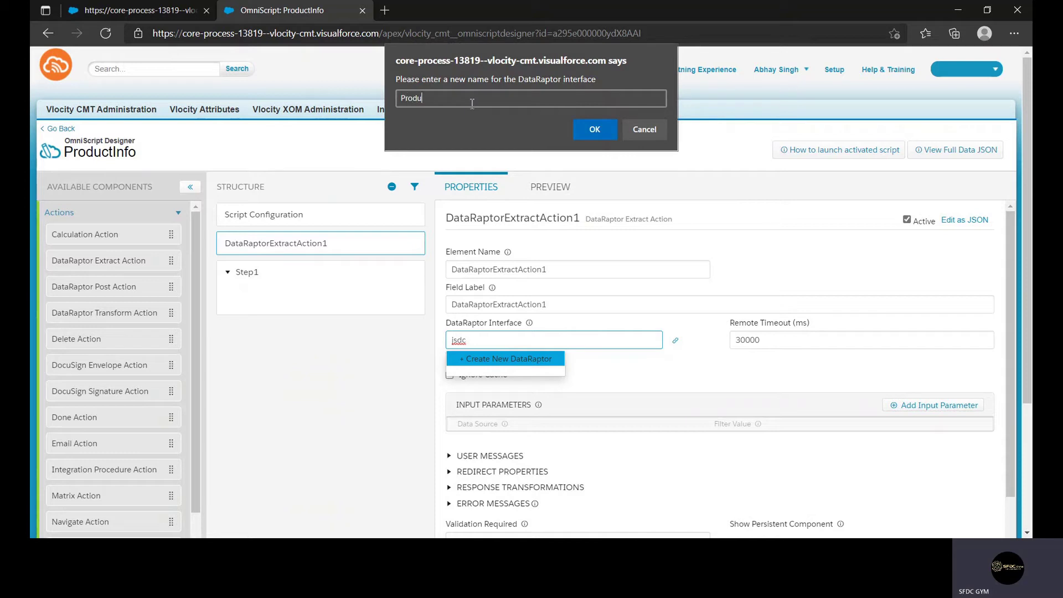
text(Producy)
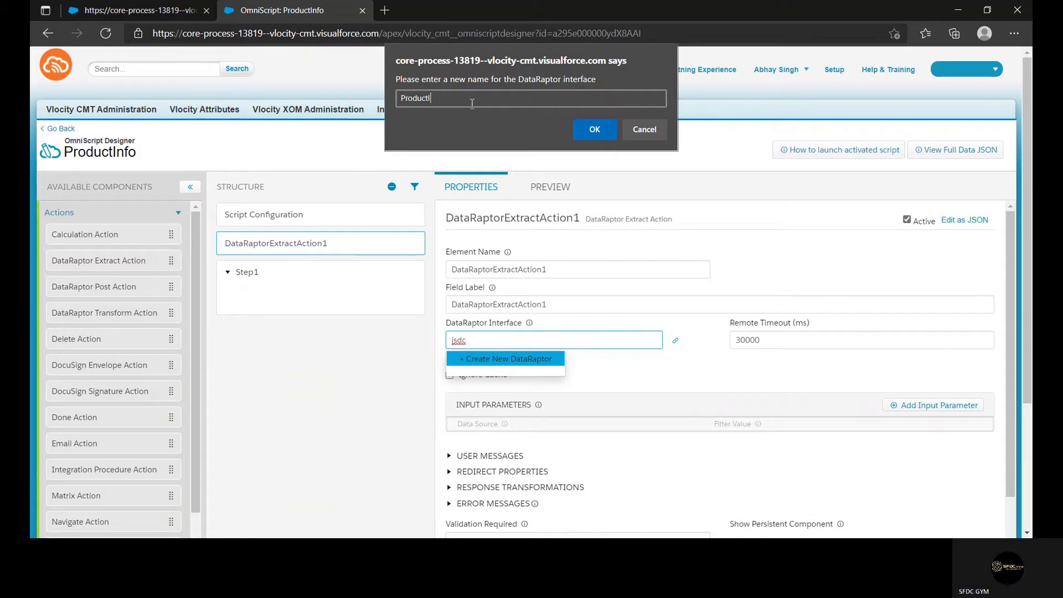
click(594, 129)
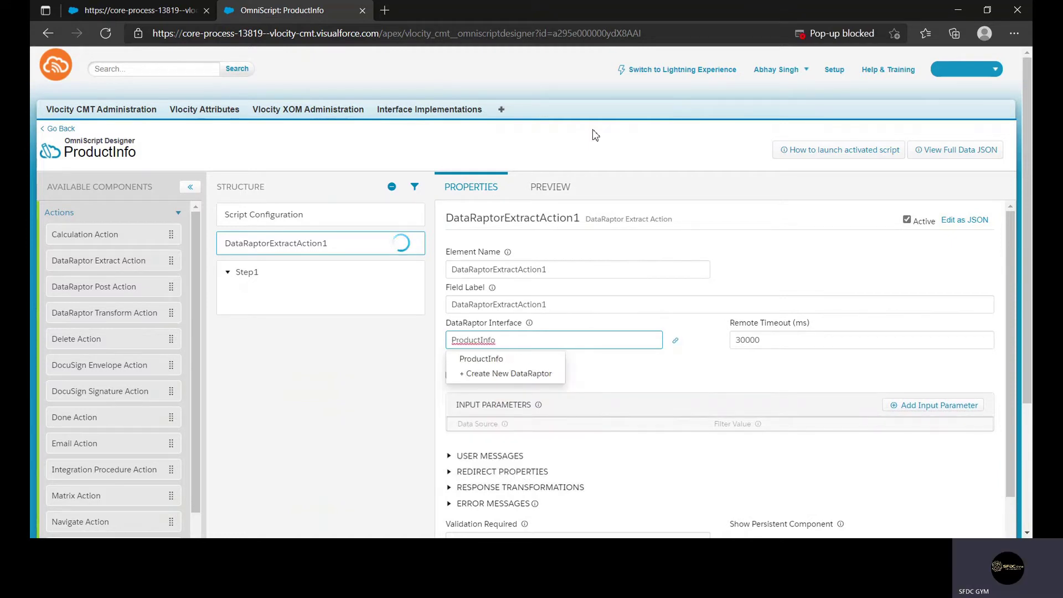
Step: Always allow pop-ups and redirects from the Vlocity Visualforce site
click(848, 39)
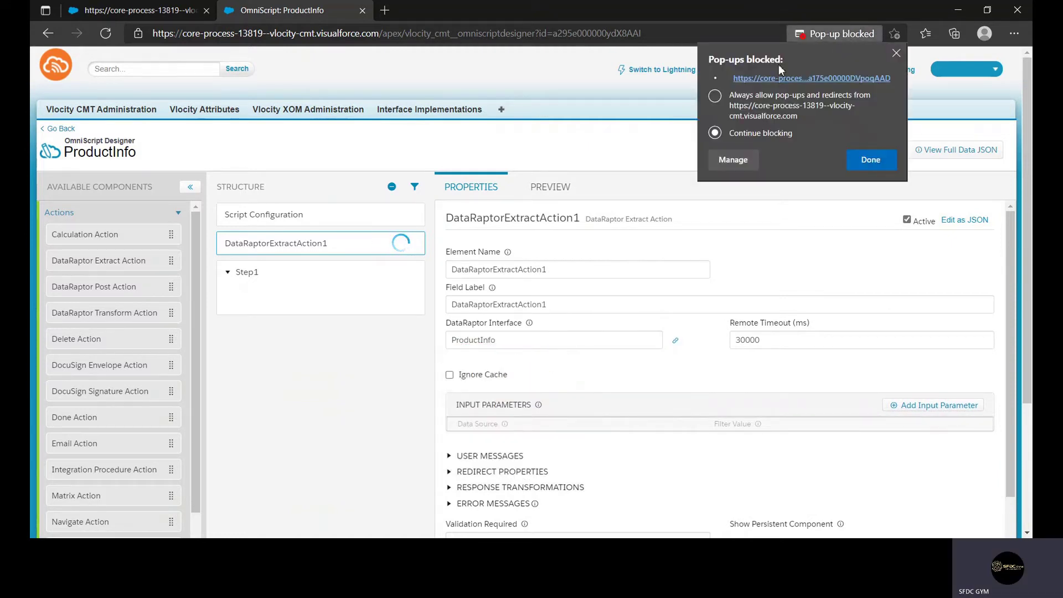
click(716, 96)
click(846, 158)
Step: Choose ProductInfo as the extract action's DataRaptor interface and open that DataRaptor for editing
click(518, 339)
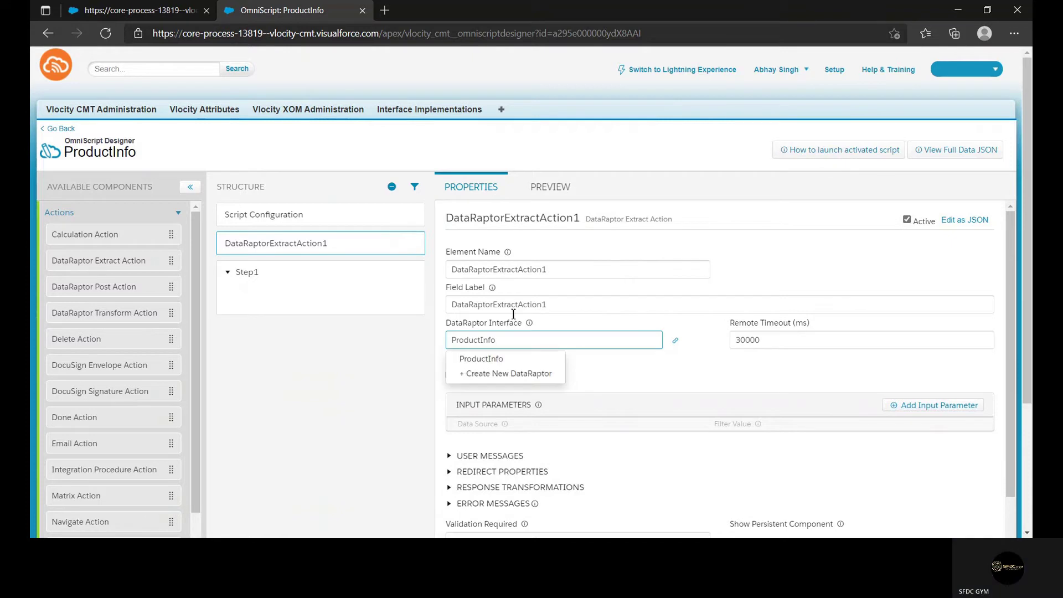
click(487, 357)
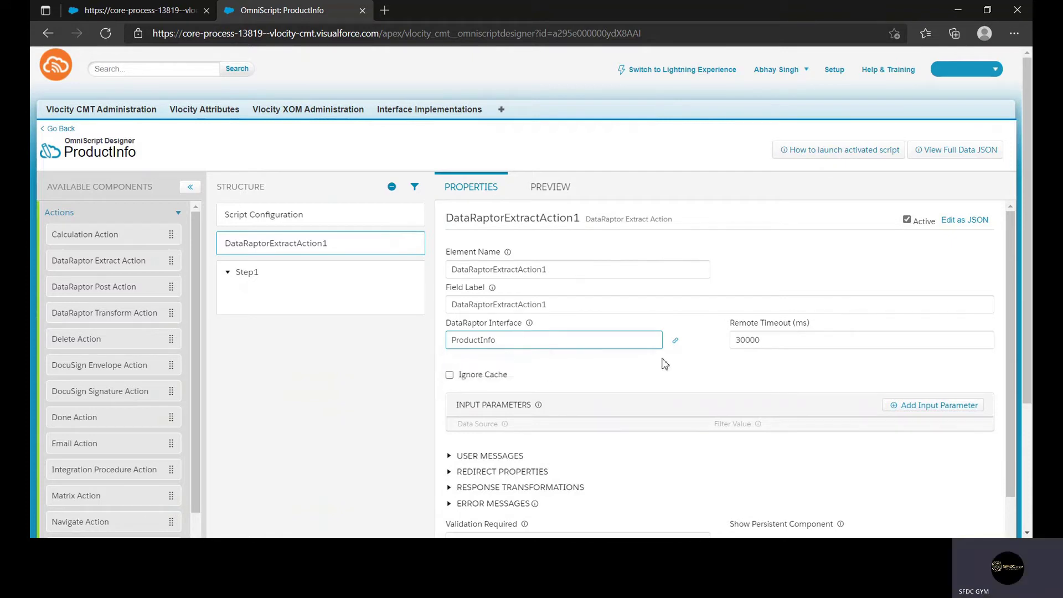
click(676, 343)
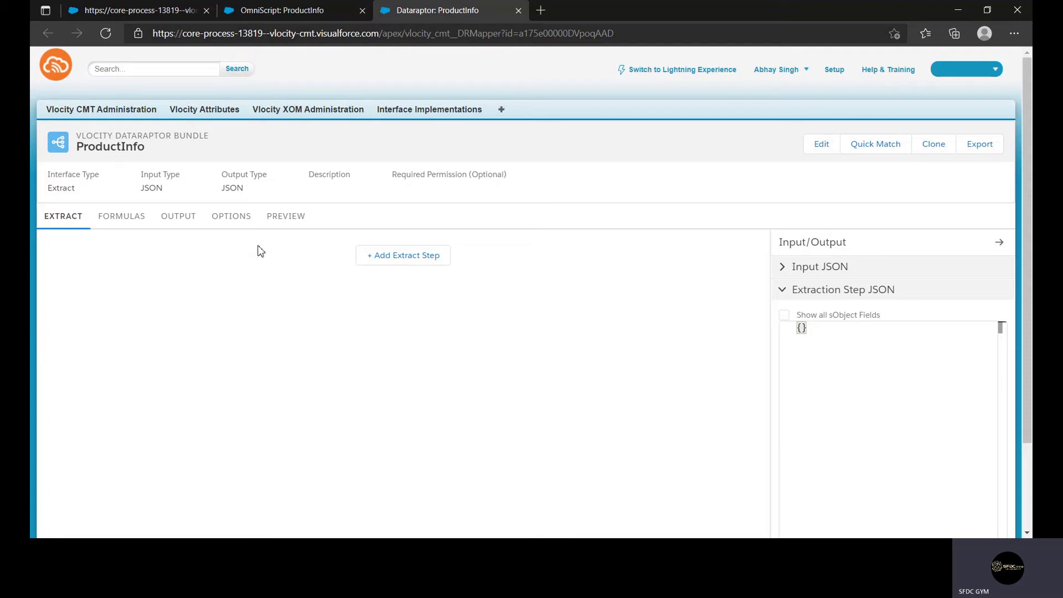
Step: Add an extract step on the Product2 object with the extract output path Product
click(397, 266)
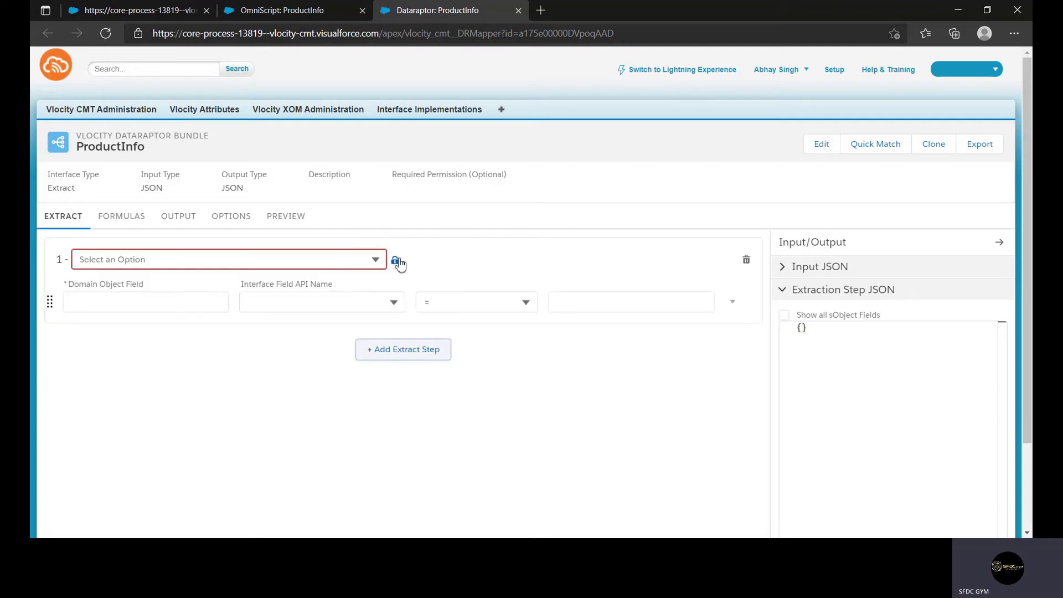
click(187, 258)
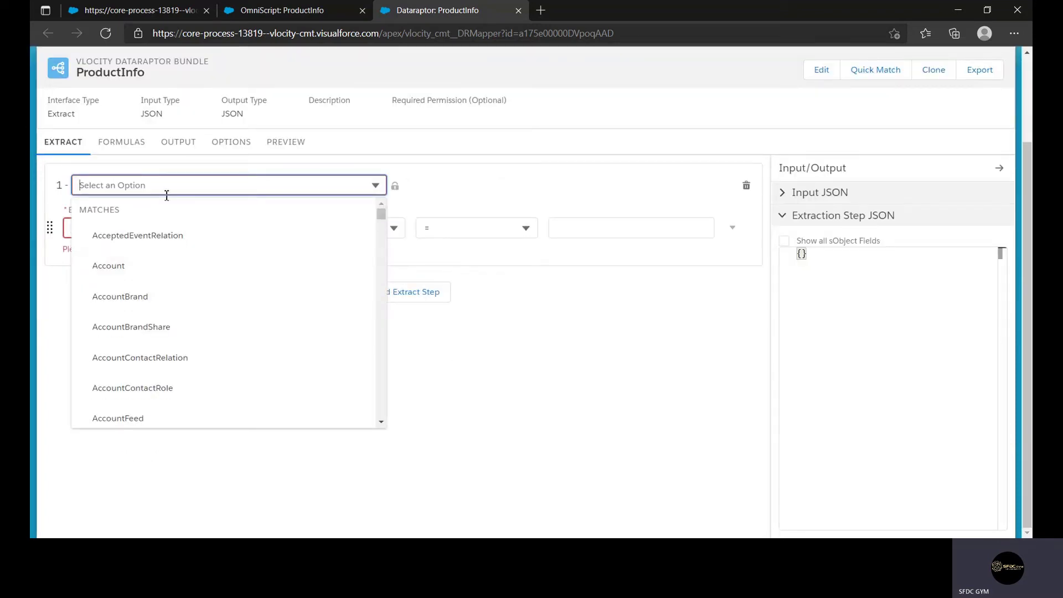
text(Produ)
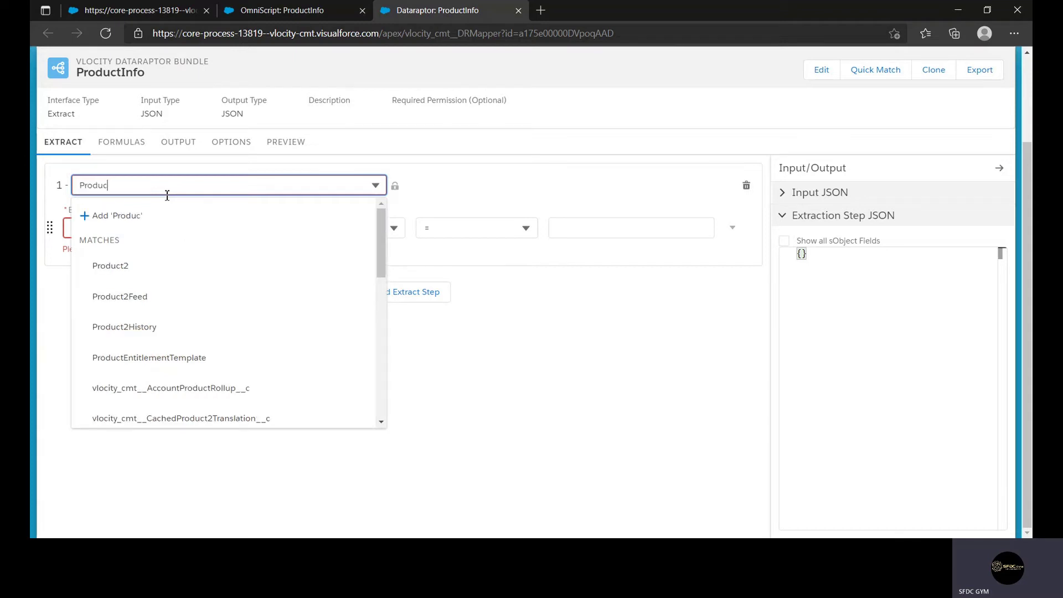
text(c)
click(110, 267)
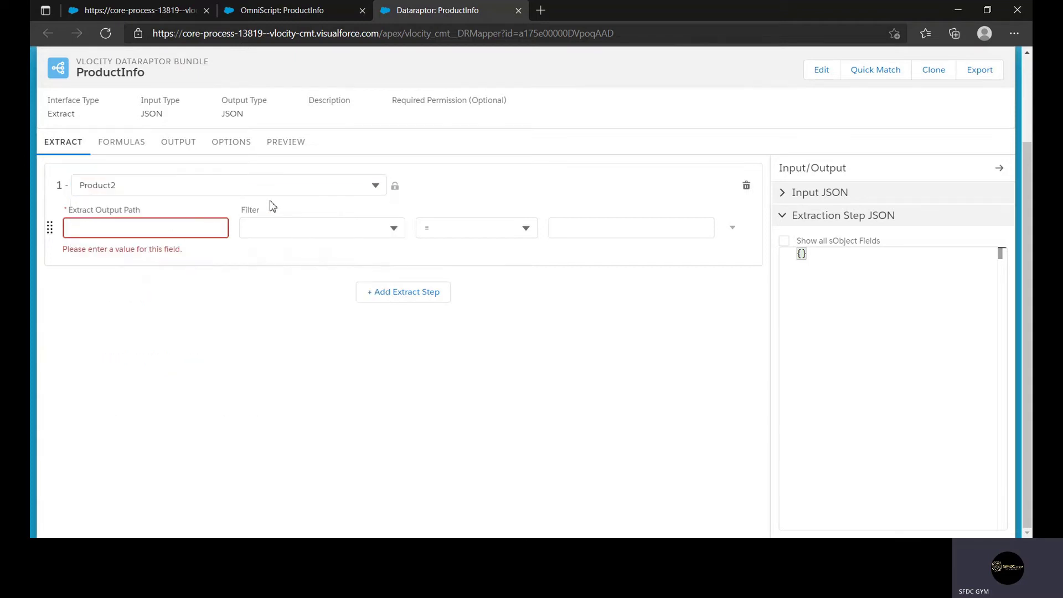
click(149, 228)
text(Product)
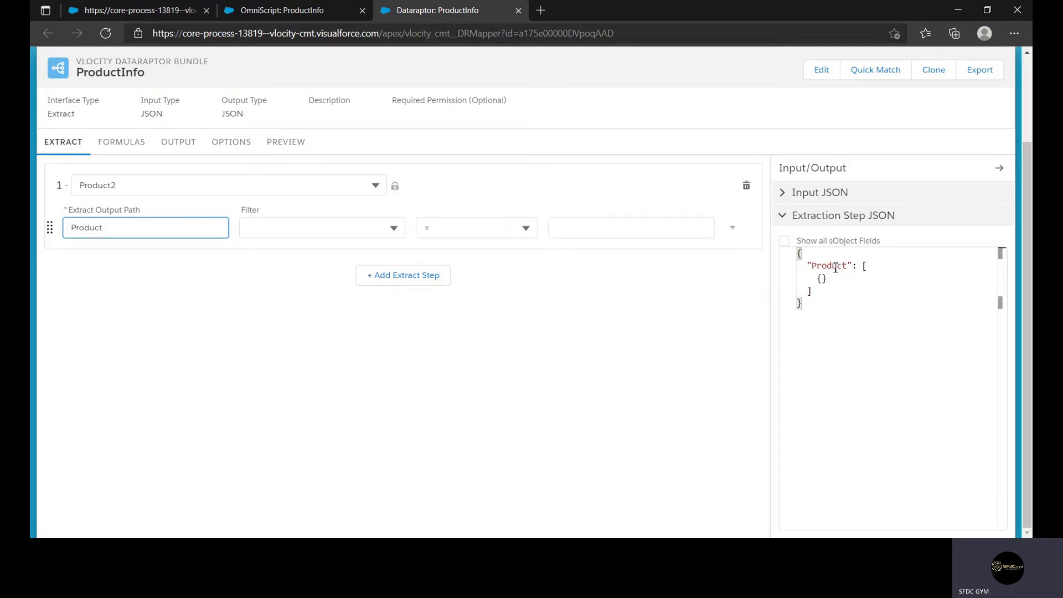
Step: Filter the Product2 extract step to records where vlocity_cmt__Status__c = 'Active'
click(396, 230)
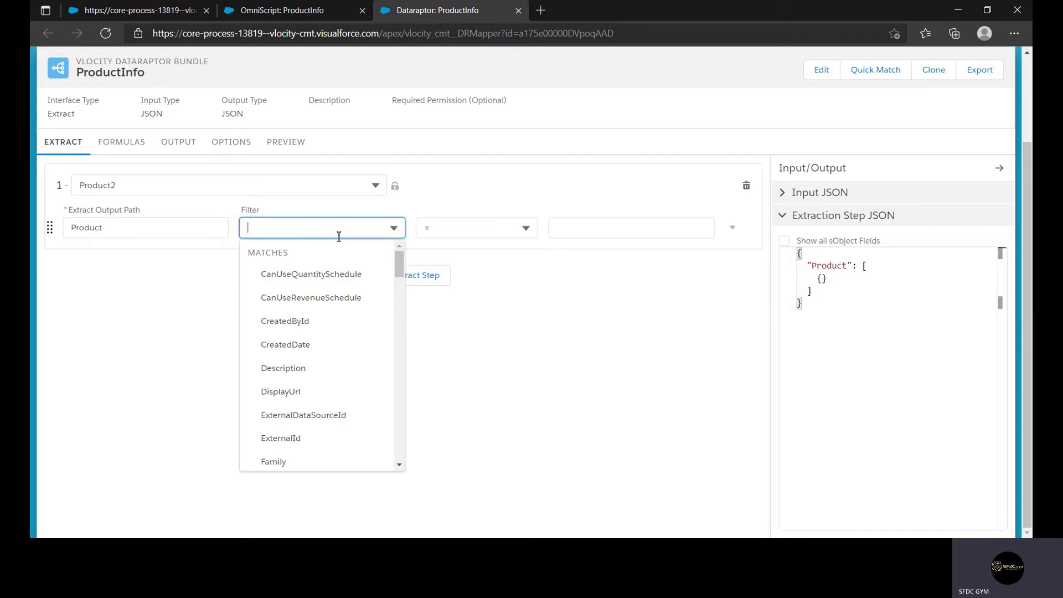
text(s)
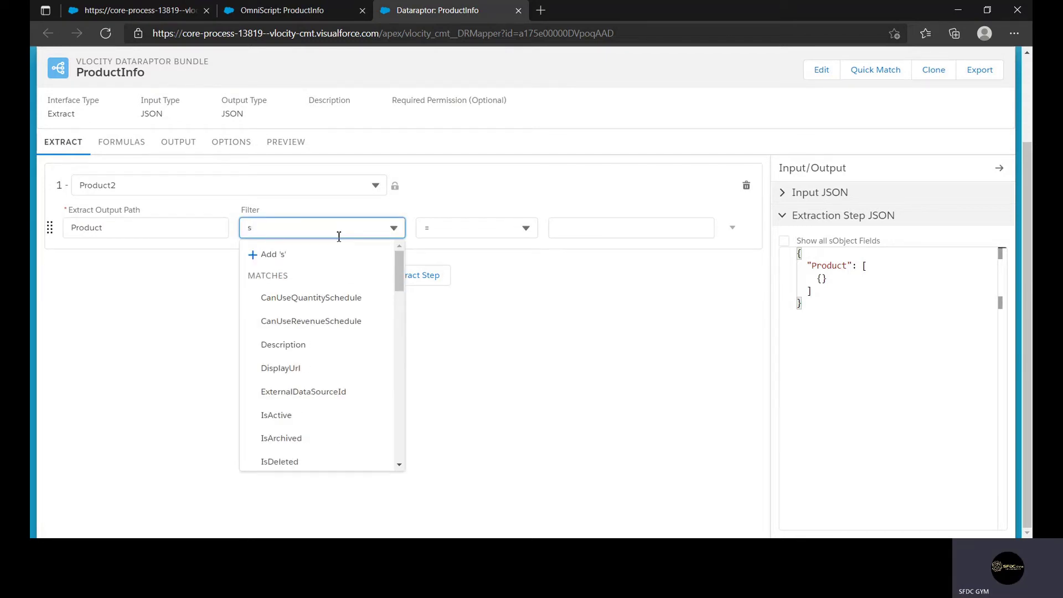
text(tatus)
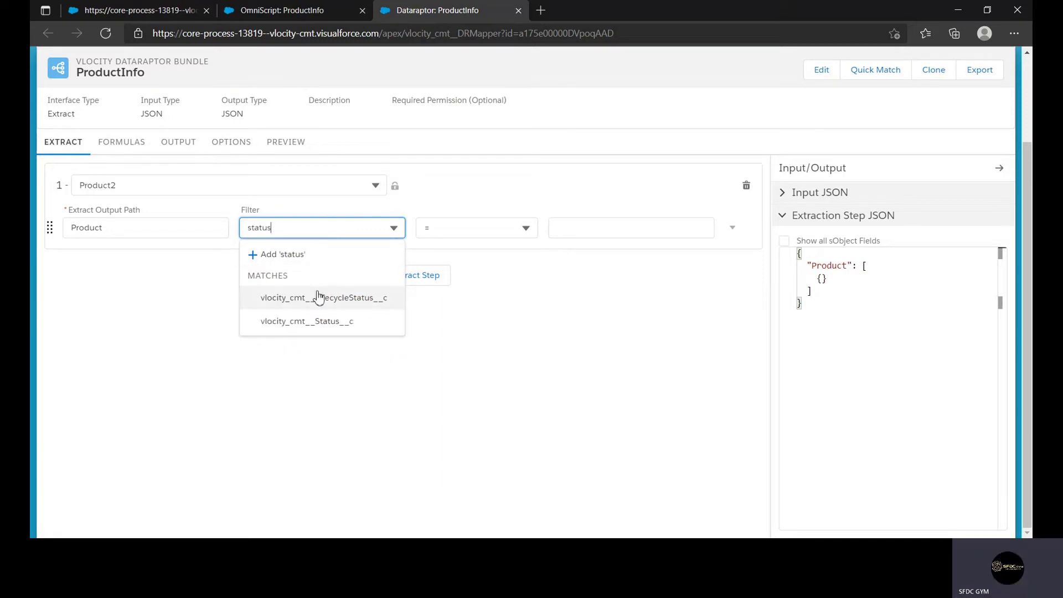
click(322, 323)
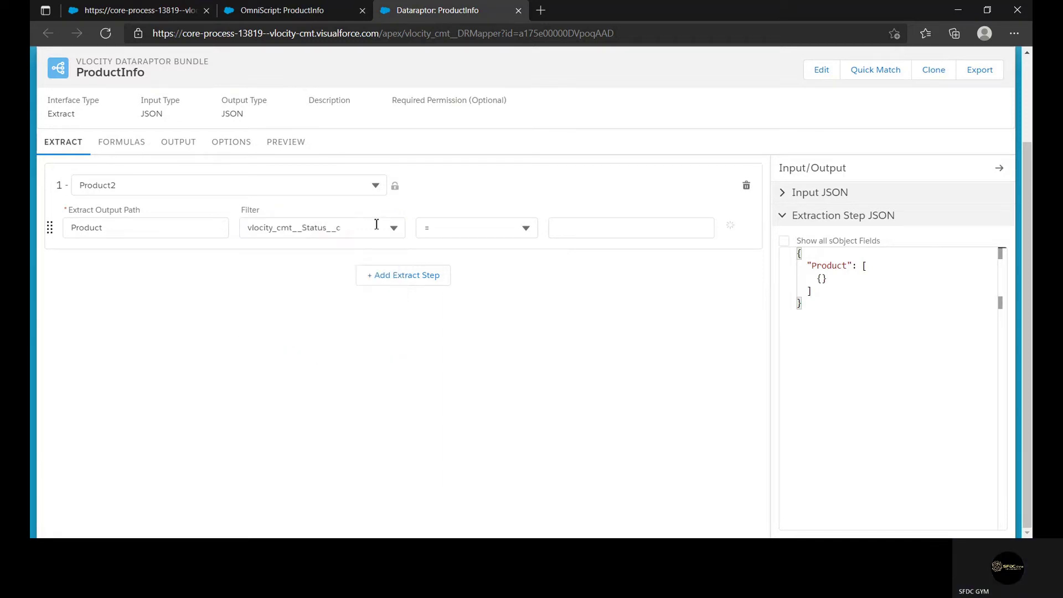
click(627, 227)
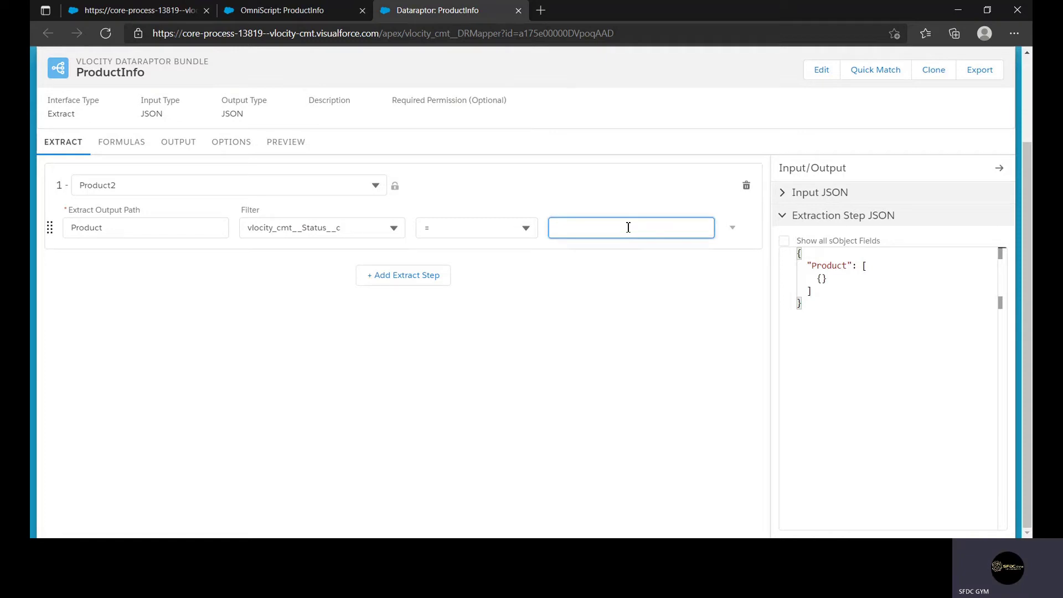
text('Ac)
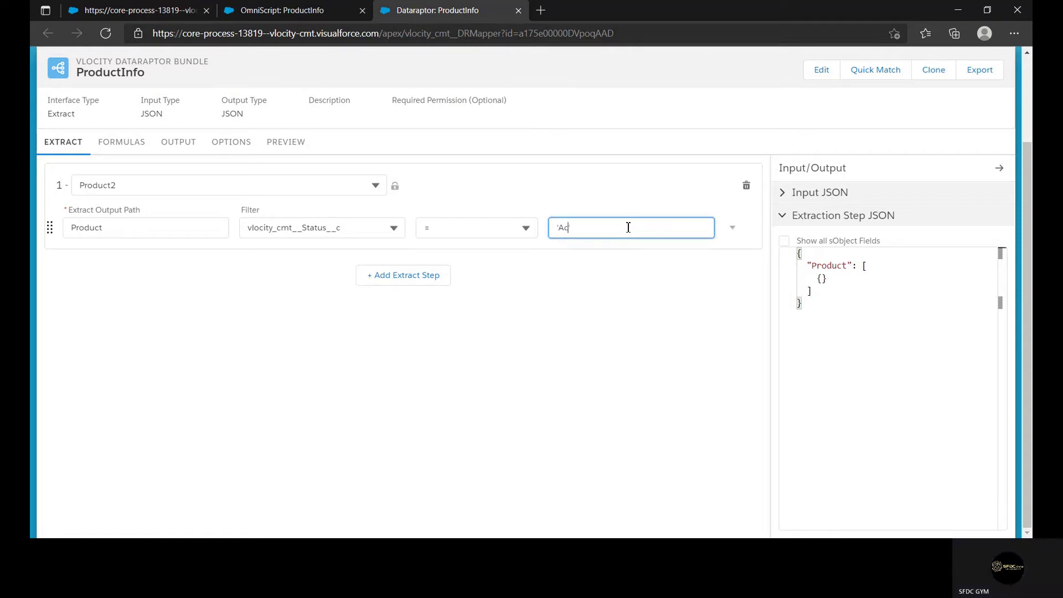
text(tive')
click(611, 187)
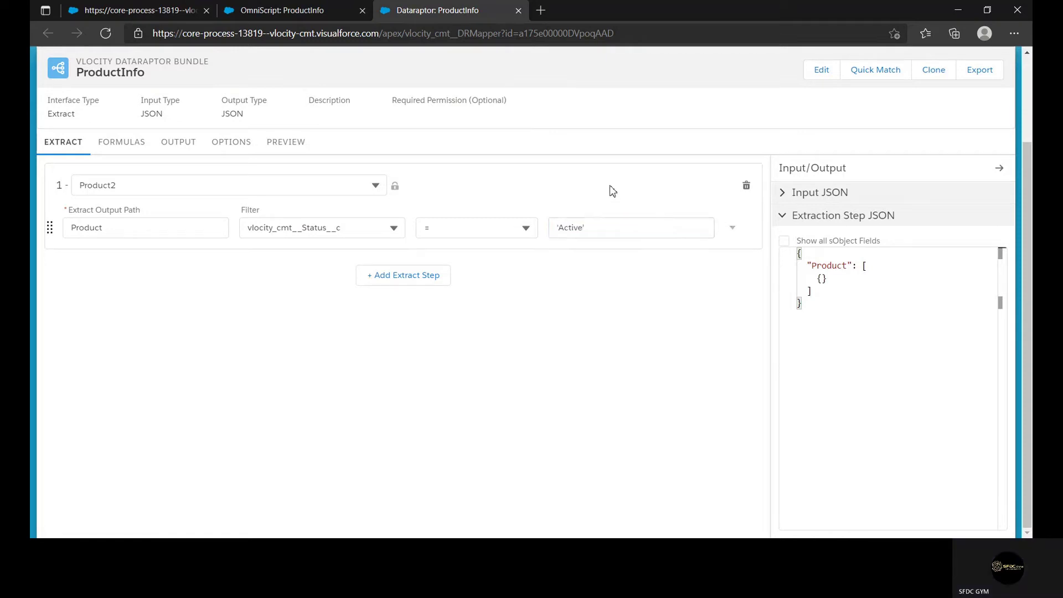
click(594, 230)
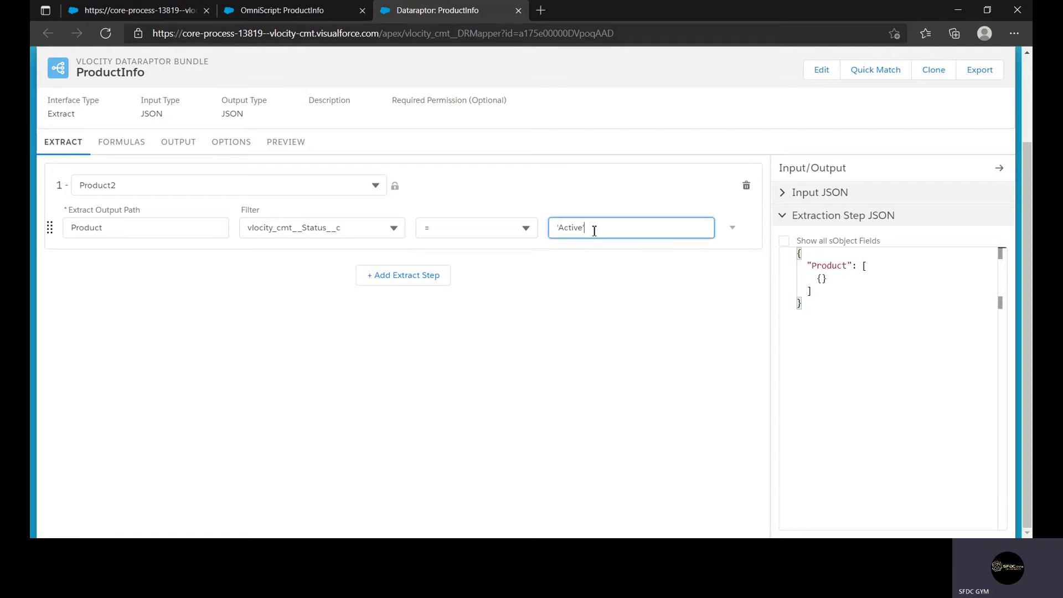
text(%%%)
key(BackSpace)
key(BackSpace)
key(BackSpace)
click(458, 166)
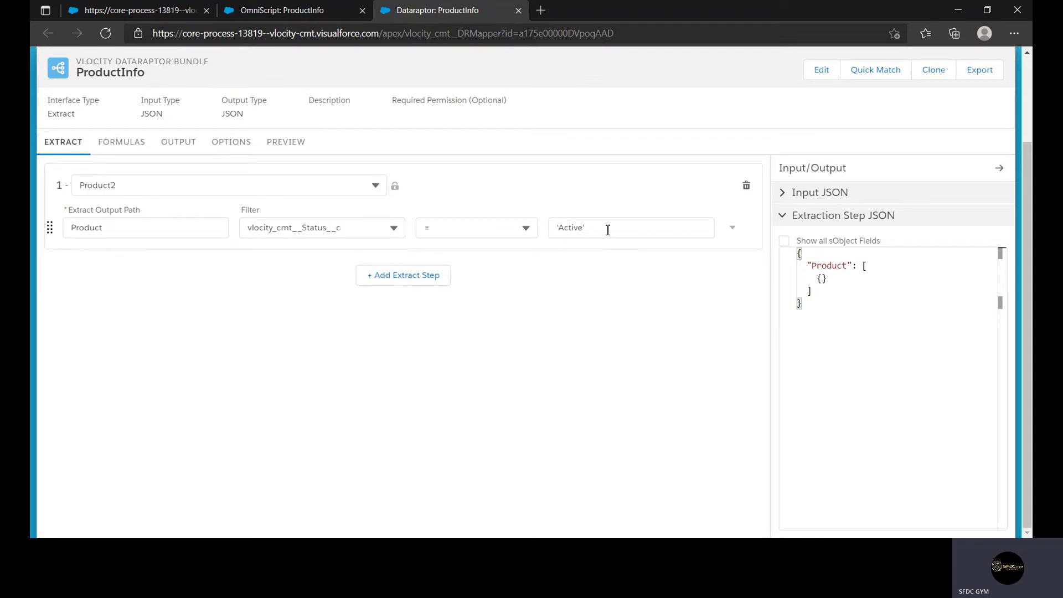
Step: Add an output mapping from the extract path Product:Description to the output path Product:Description
click(178, 150)
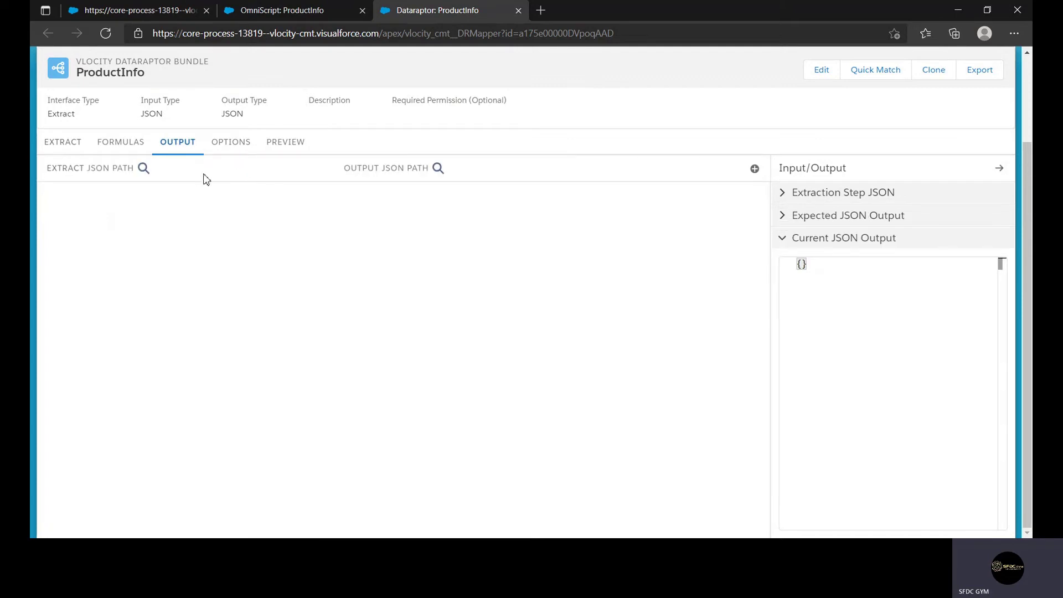
click(754, 170)
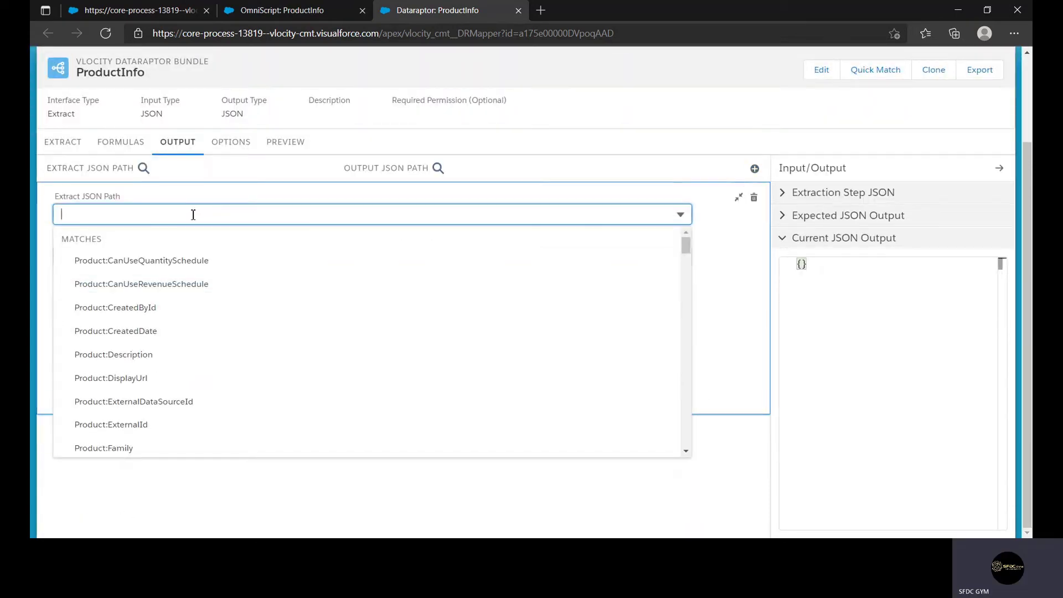
click(142, 355)
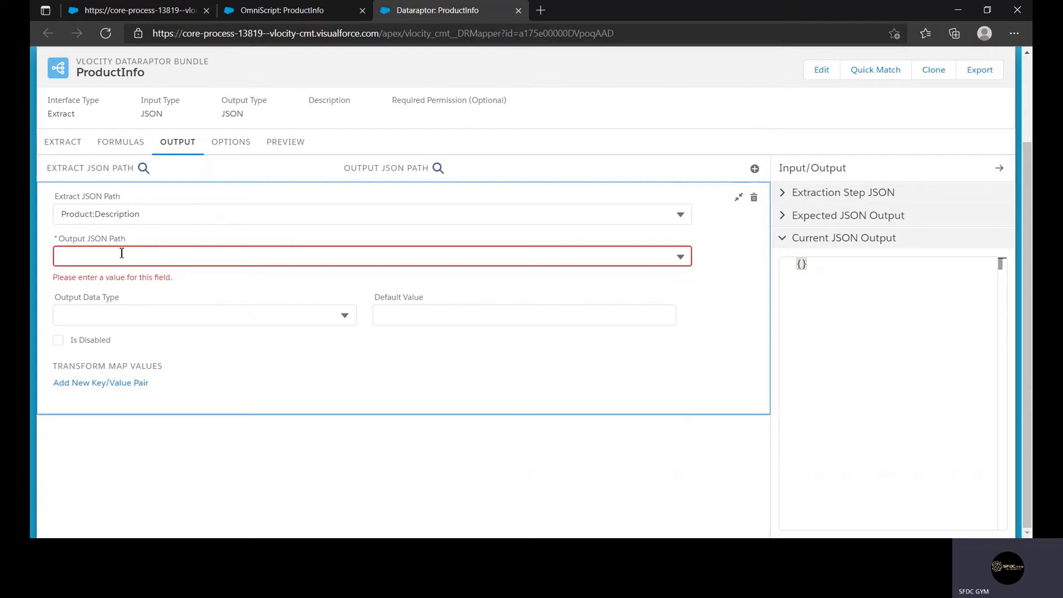
click(144, 215)
key(ctrl+c)
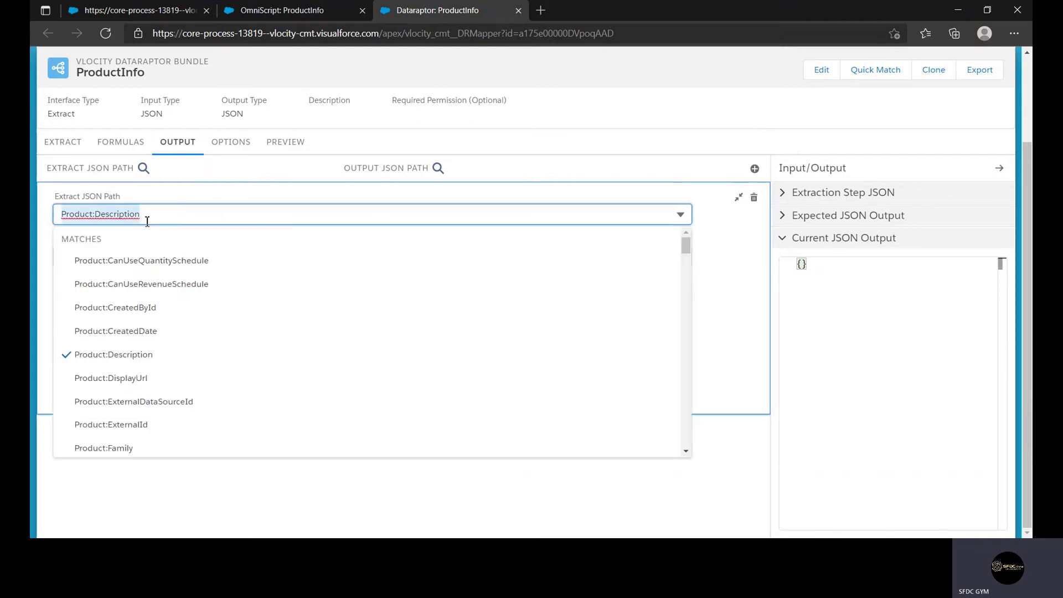
click(221, 197)
click(79, 254)
key(ctrl+v)
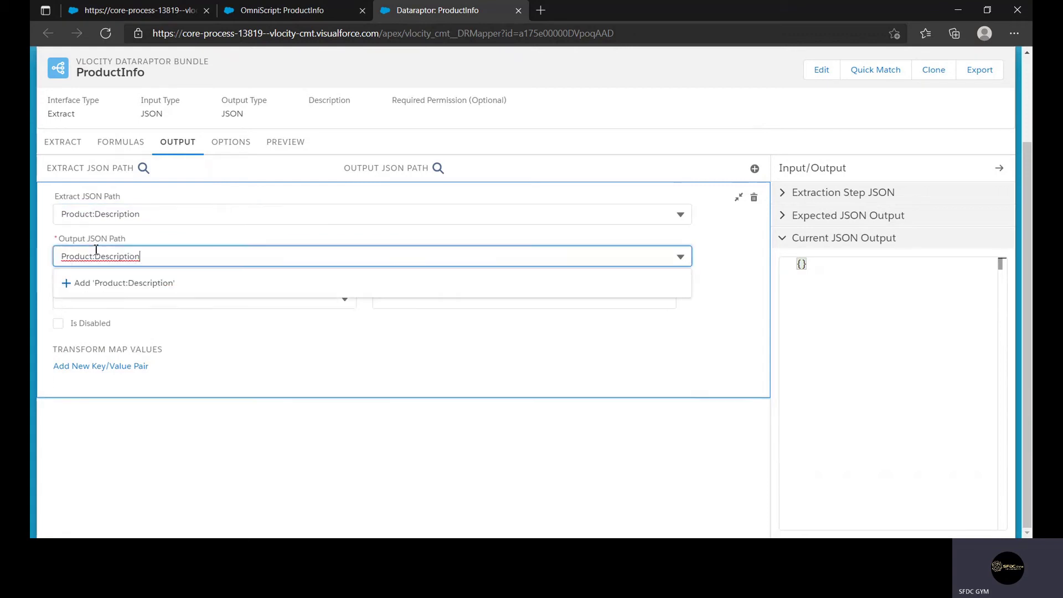
click(207, 282)
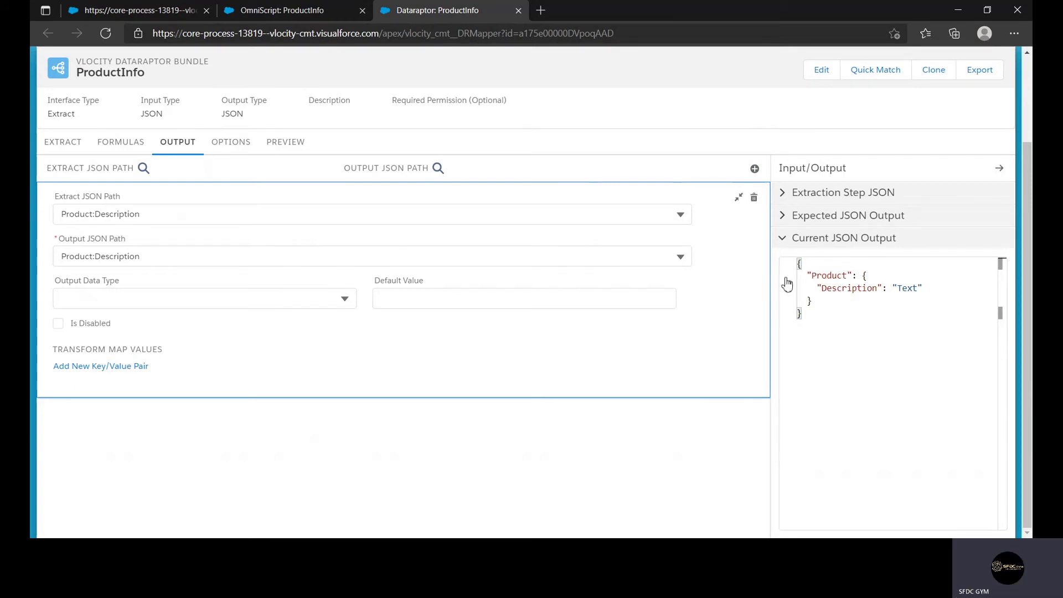
click(62, 257)
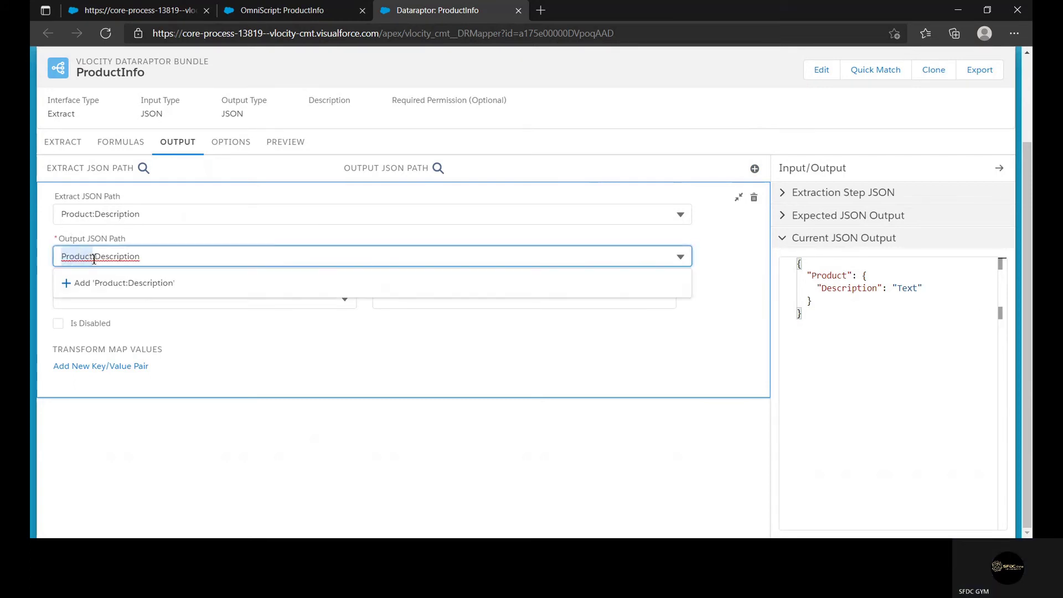
click(813, 276)
double_click(845, 279)
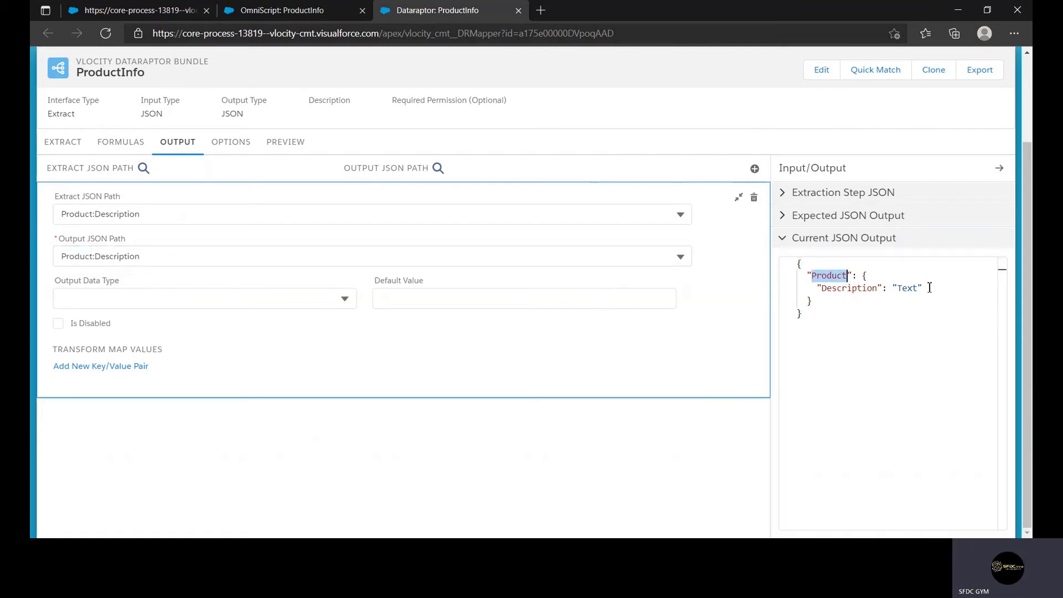
drag(822, 290, 868, 289)
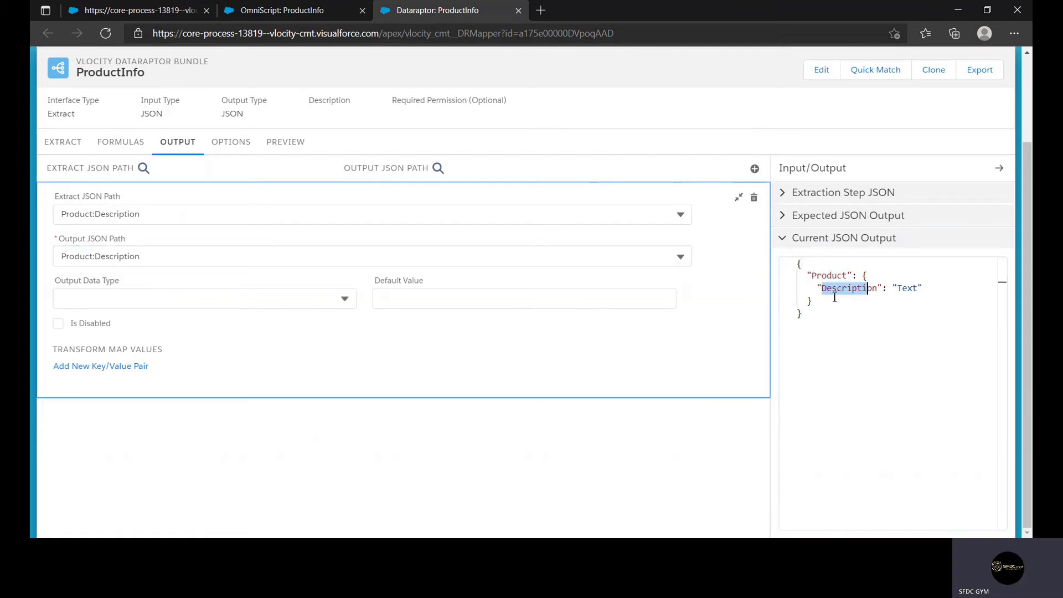
Step: Add a second output mapping from the extract path Product:Name to the output path Product:Name
click(755, 169)
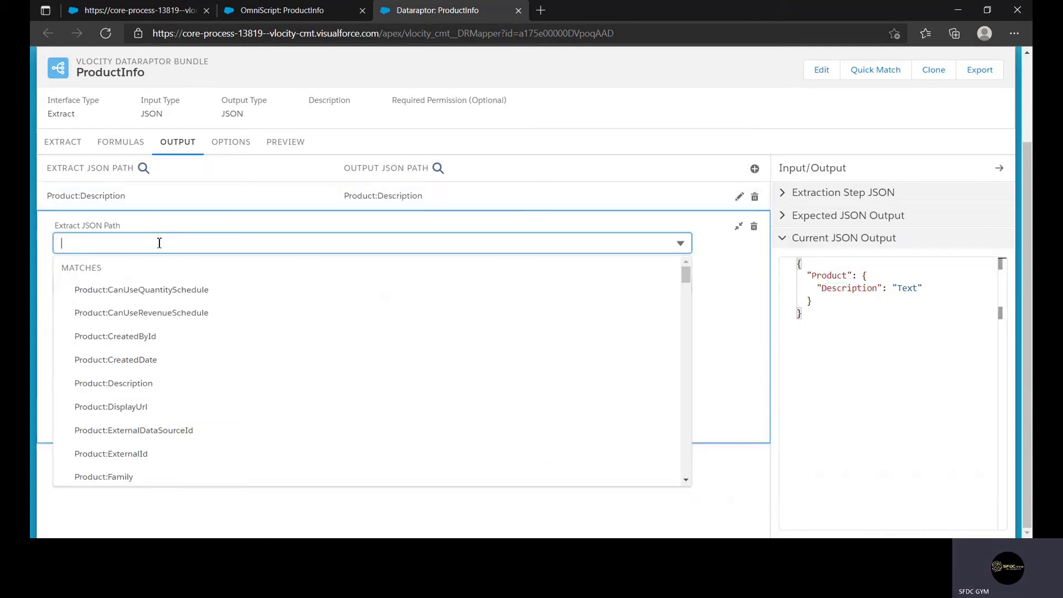
text(Product)
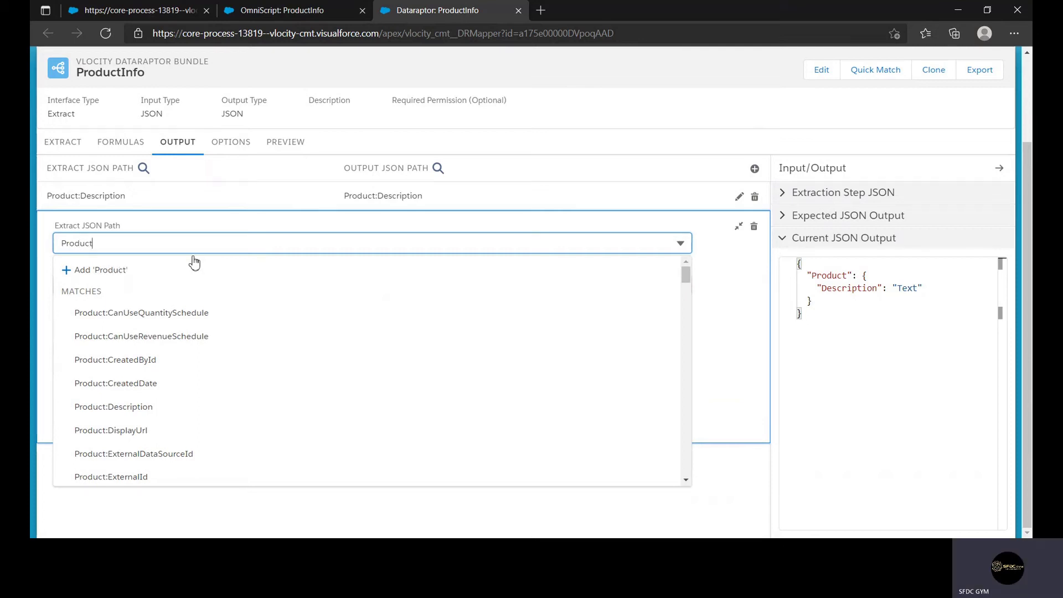
text(:Nam)
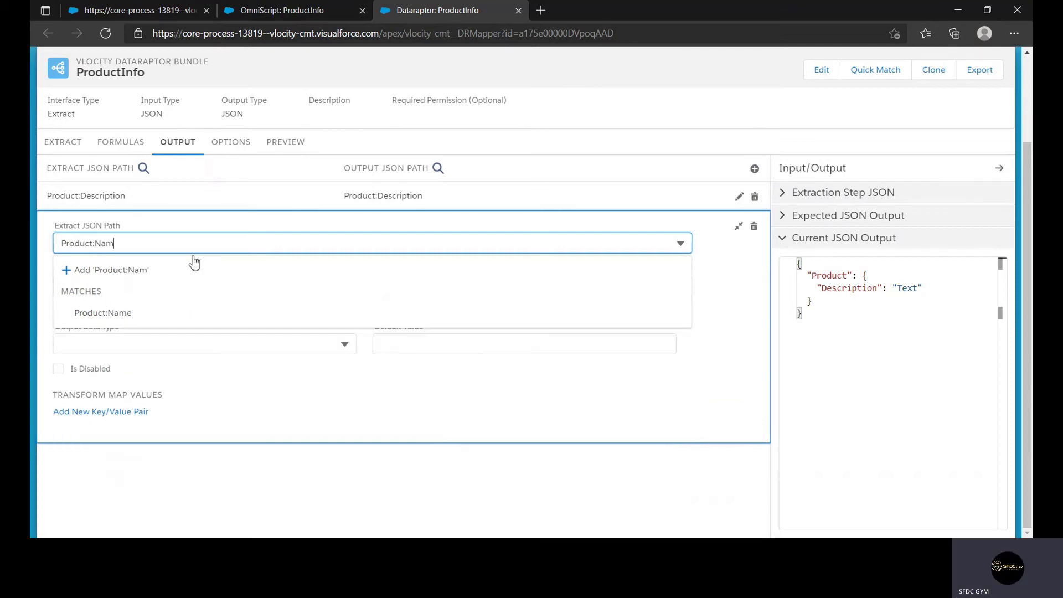
click(143, 313)
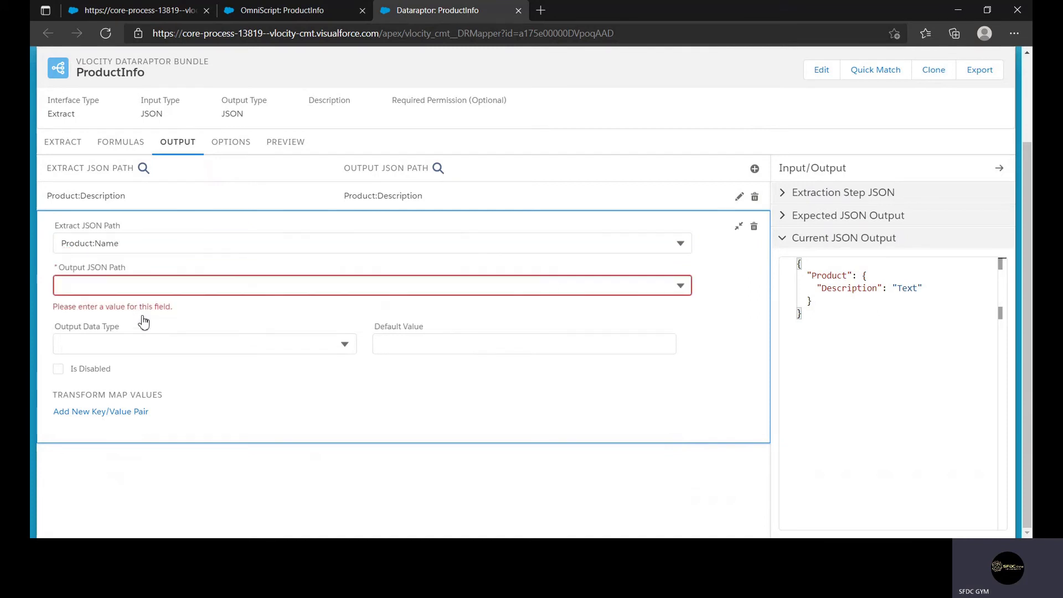
click(155, 245)
click(142, 286)
text(Product:Name)
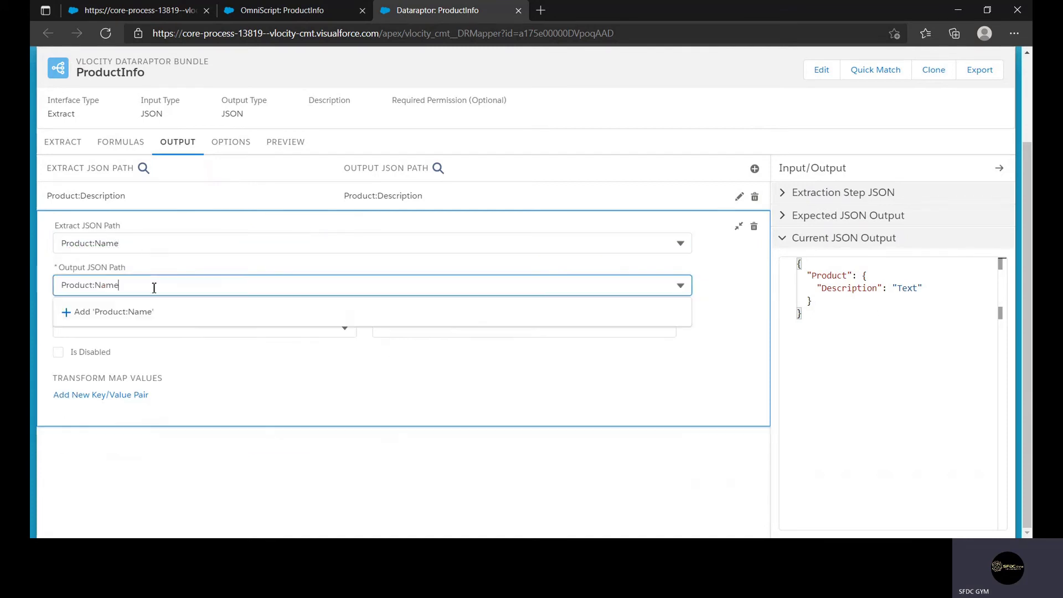
click(160, 320)
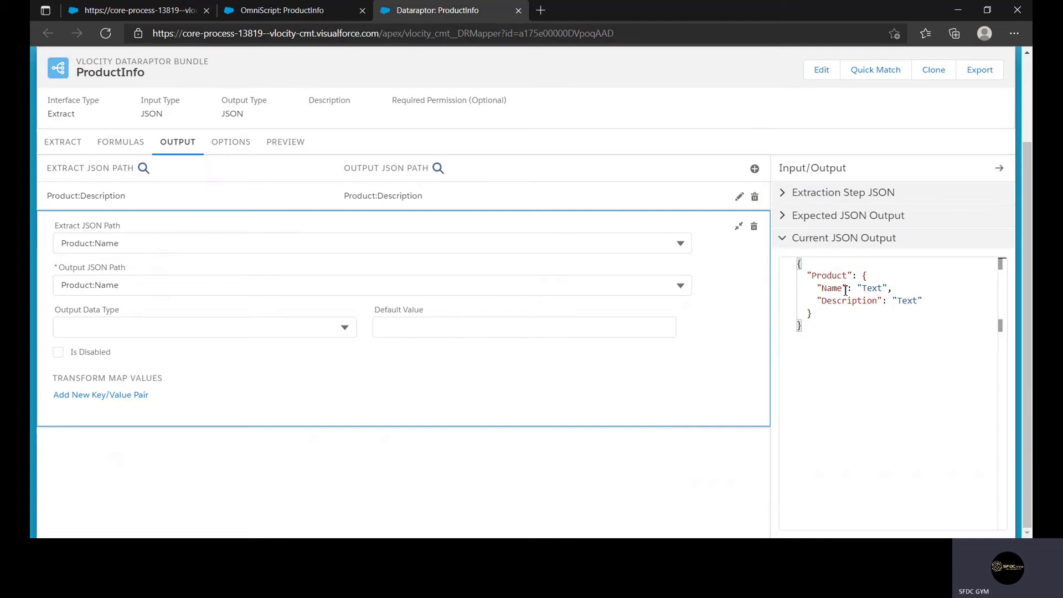
click(70, 145)
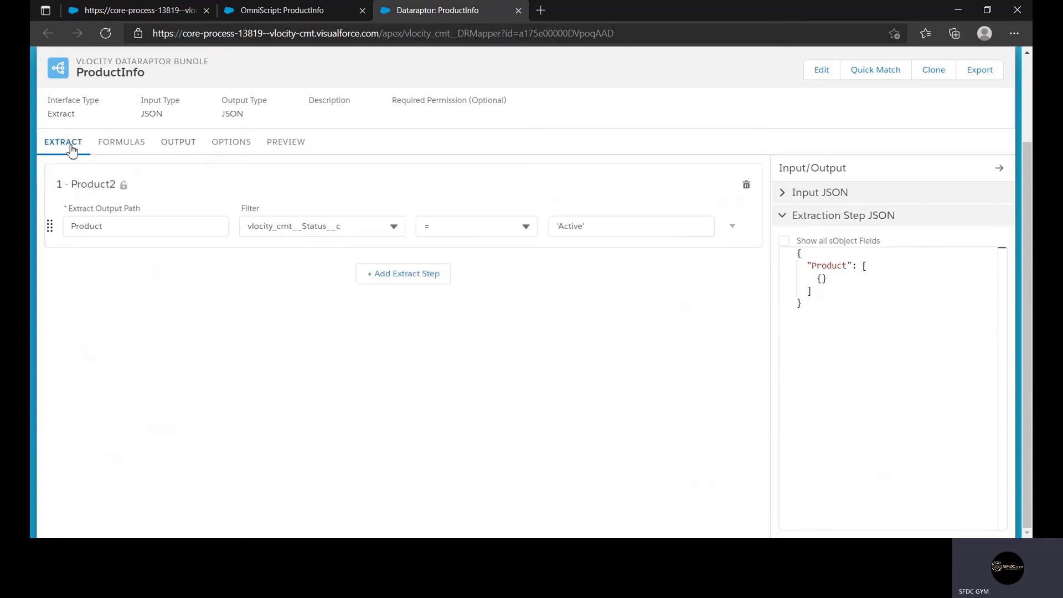
click(177, 145)
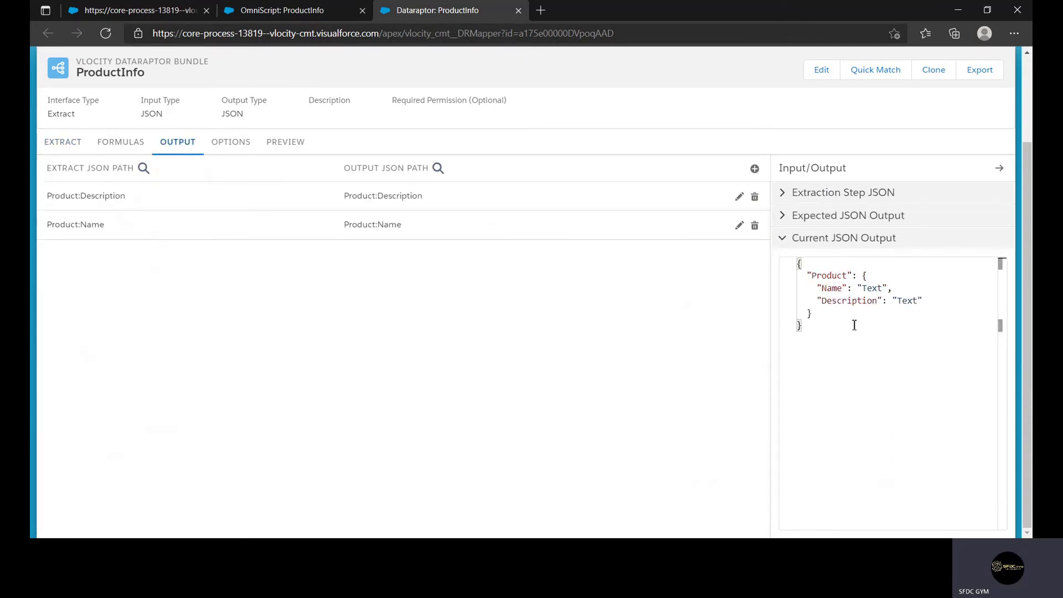
Step: Review the DataRaptor's formulas and Product2 extract step, checking the node name in the extraction step JSON against the OmniScript
click(114, 145)
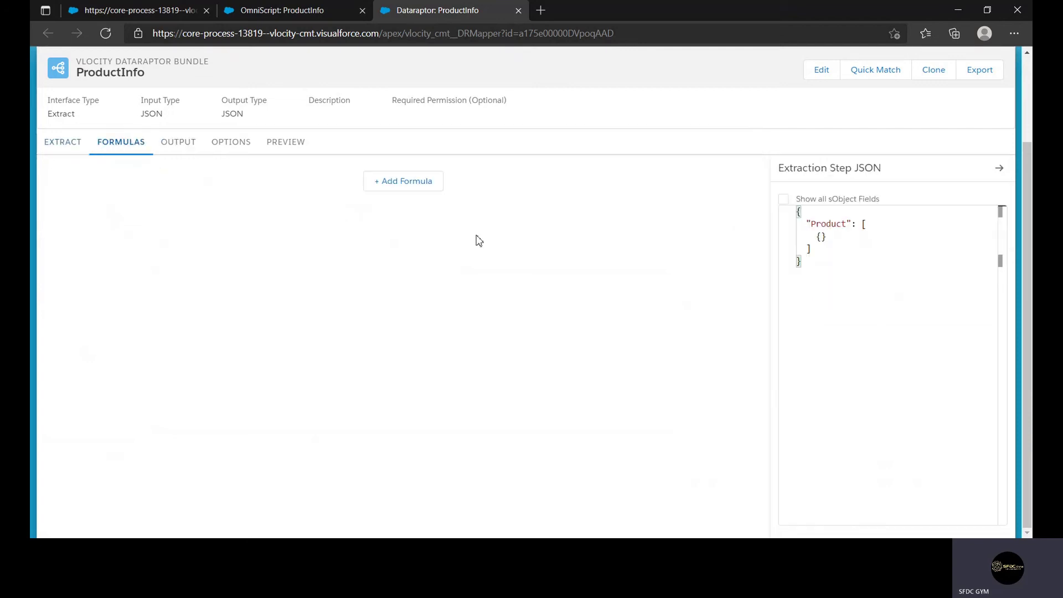
click(71, 142)
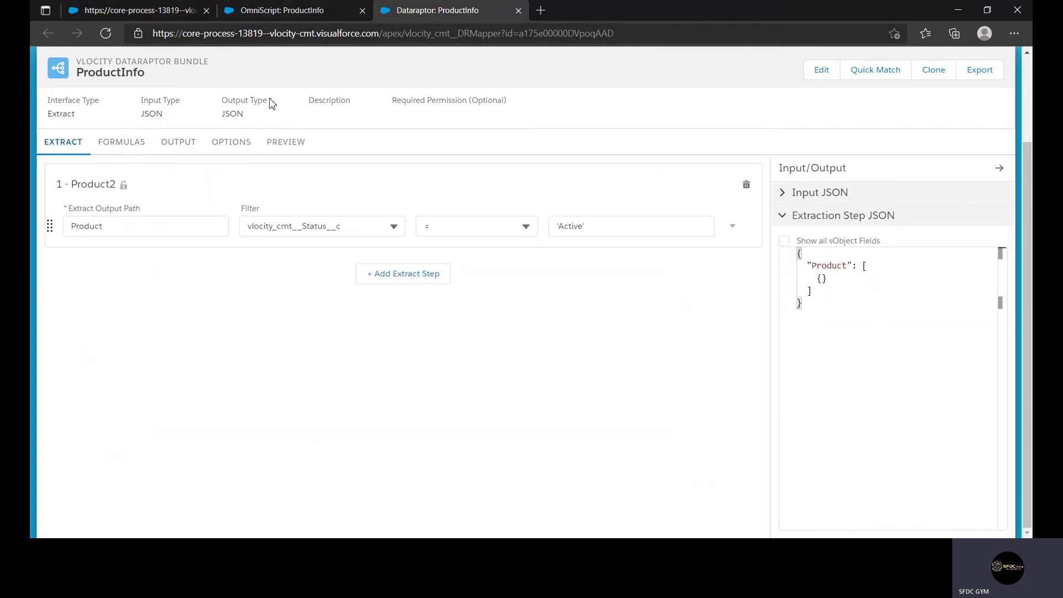
click(300, 17)
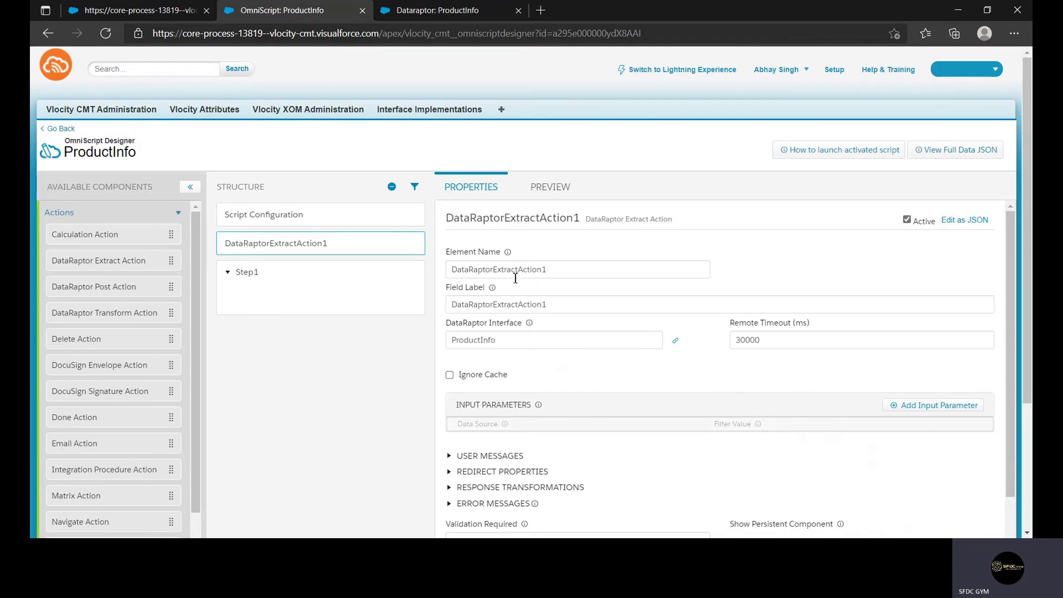
click(455, 16)
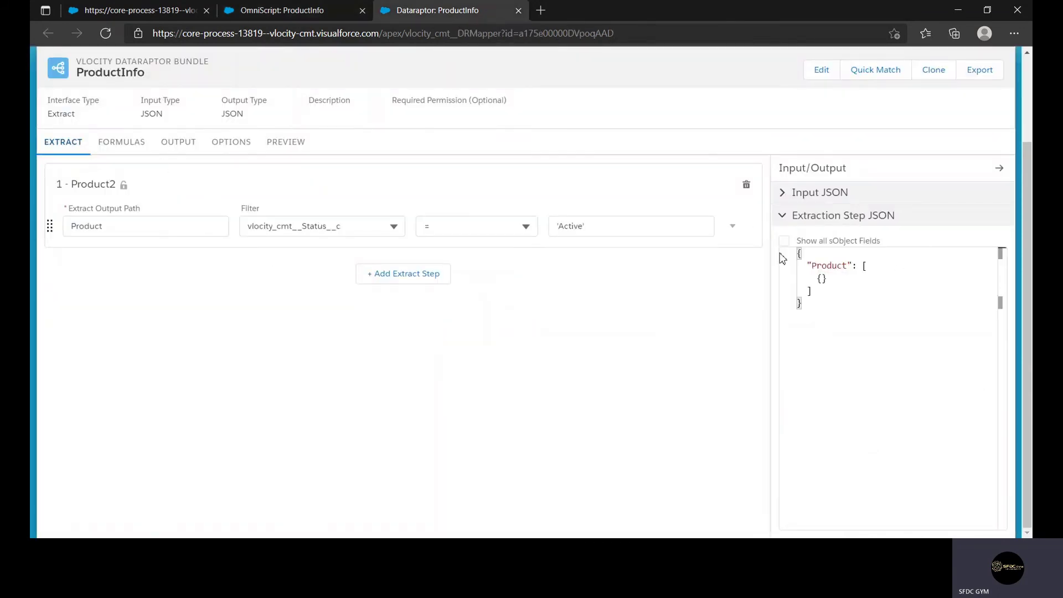
double_click(822, 267)
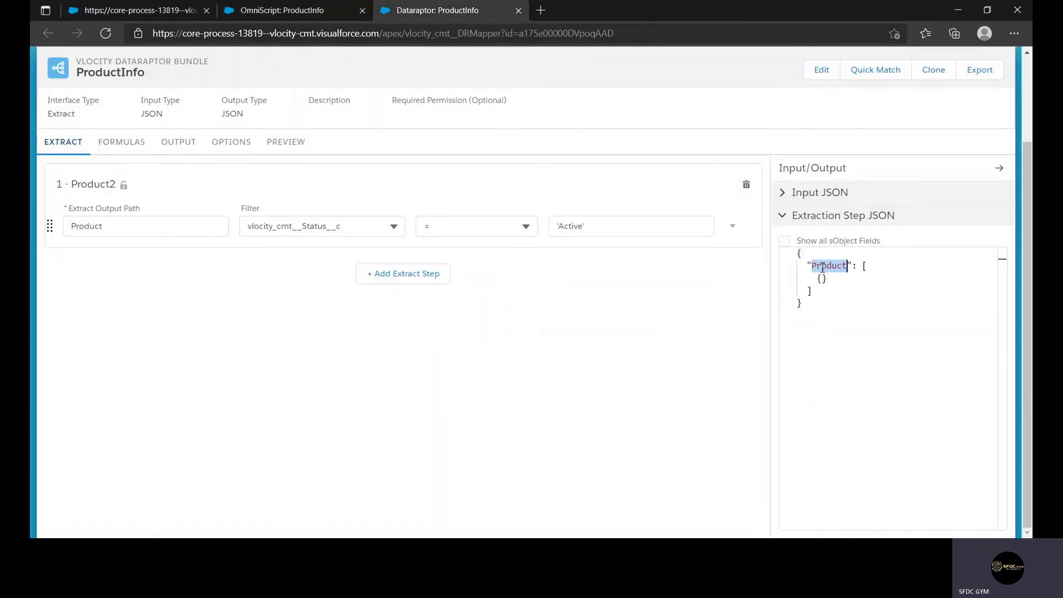
Step: Add a Selectable Items element inside Step1 of the ProductInfo OmniScript
click(322, 13)
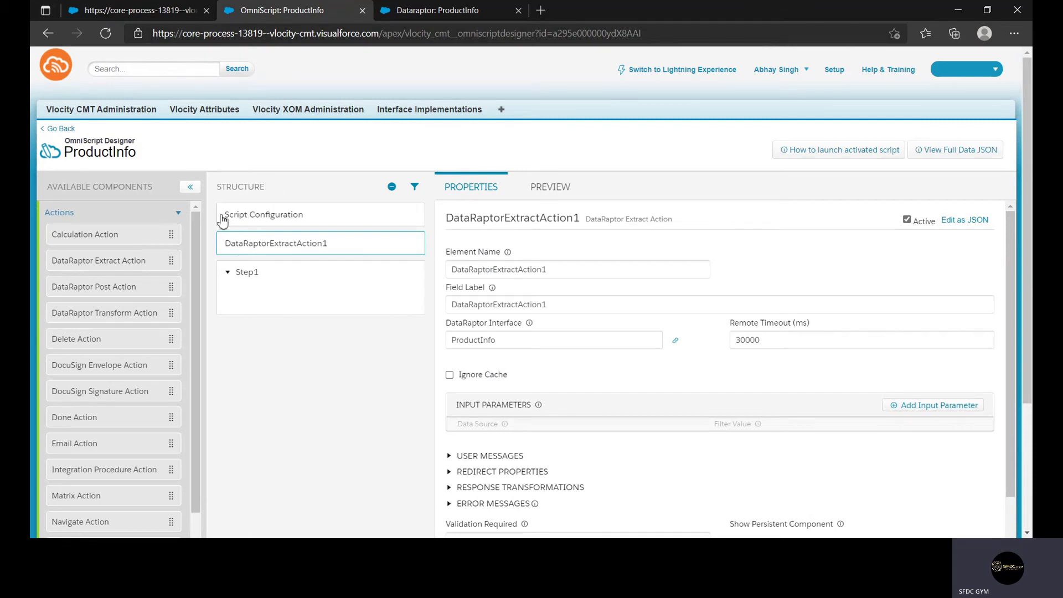
click(180, 214)
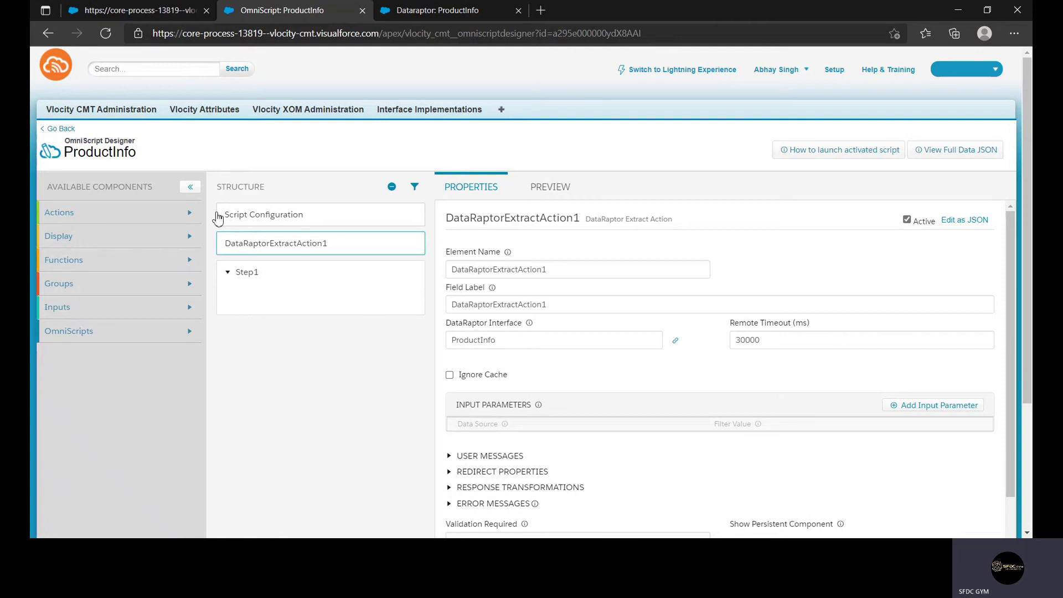
click(190, 283)
scroll(178, 331, down, 1)
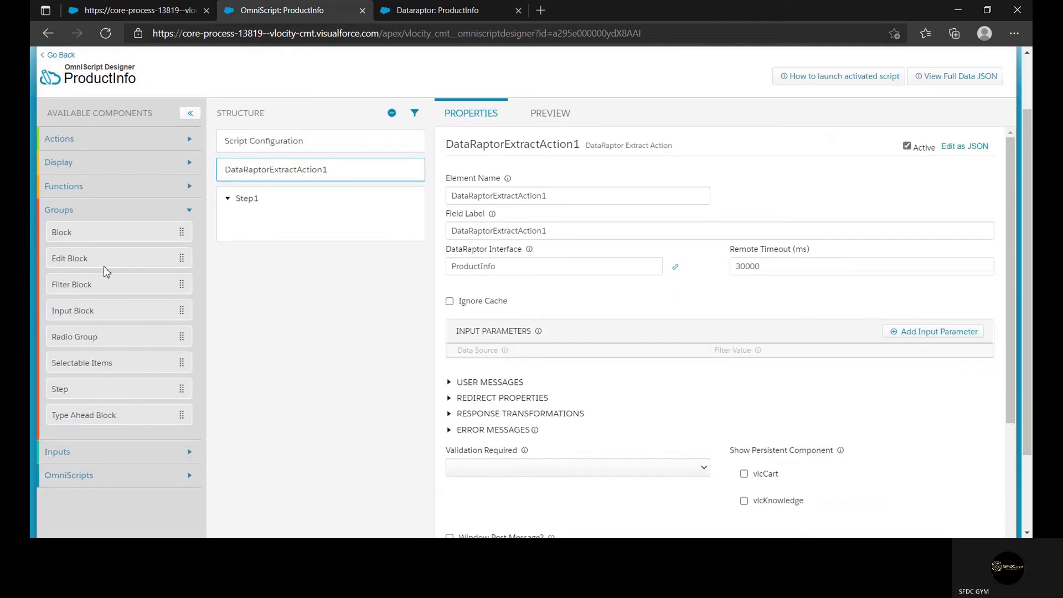
drag(68, 365, 308, 244)
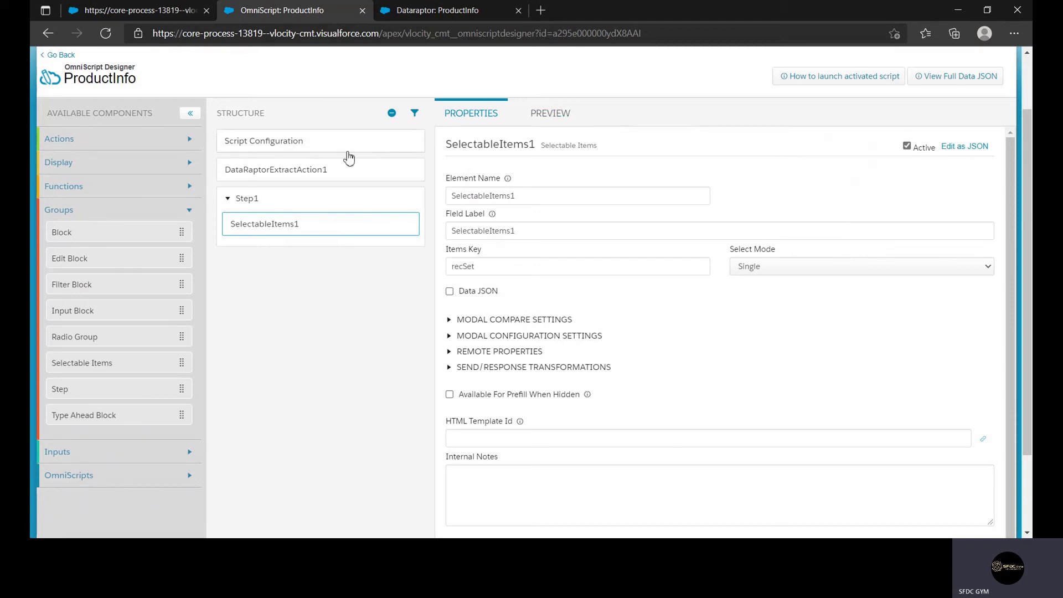
Step: Rename the Selectable Items element as Product, using the node name copied from the DataRaptor's extraction step JSON
click(437, 11)
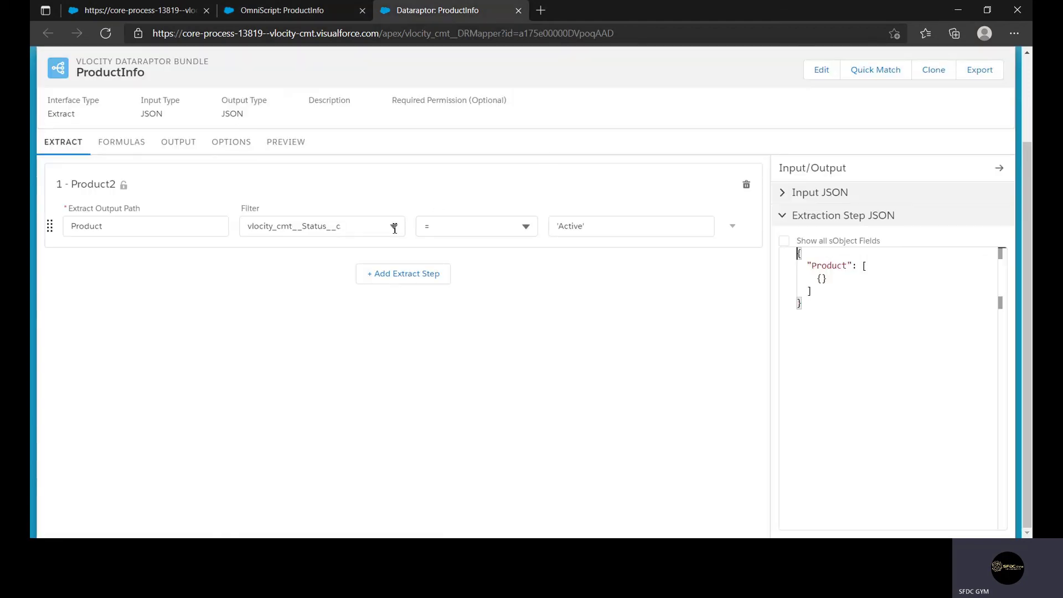
click(293, 12)
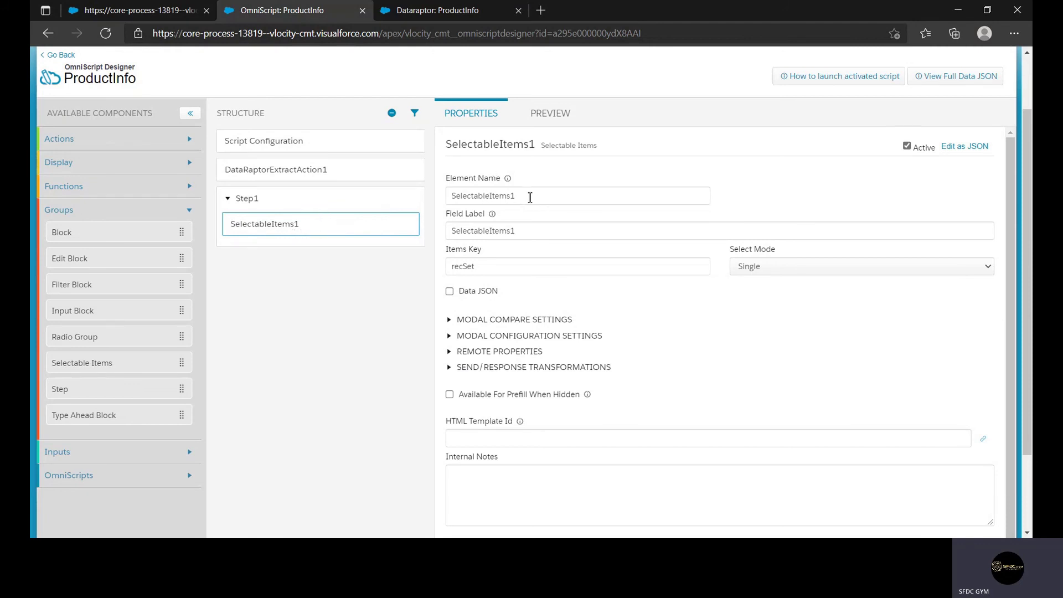
drag(447, 186, 499, 184)
click(490, 185)
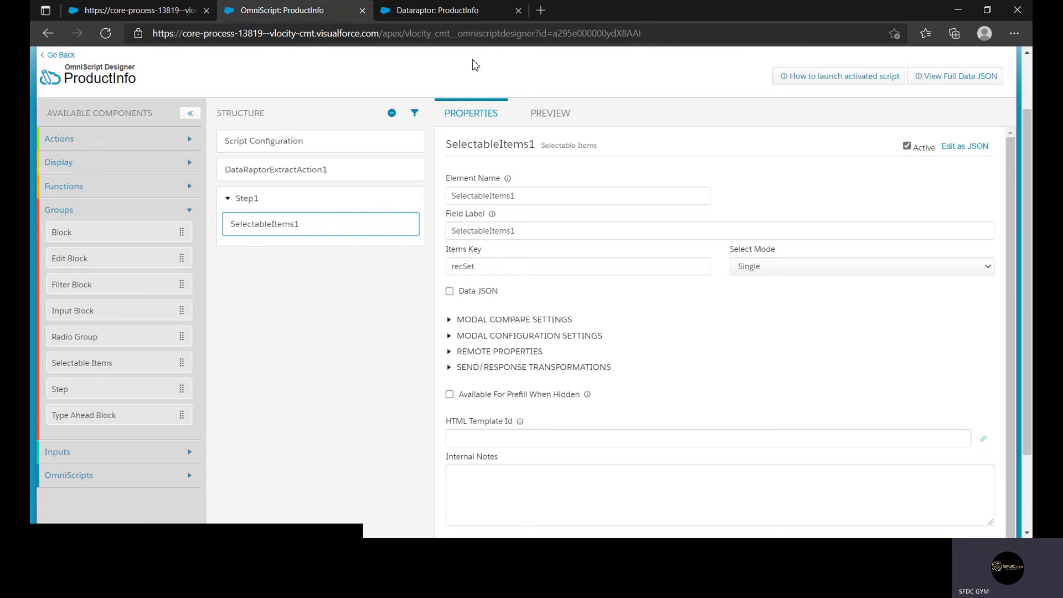
click(458, 11)
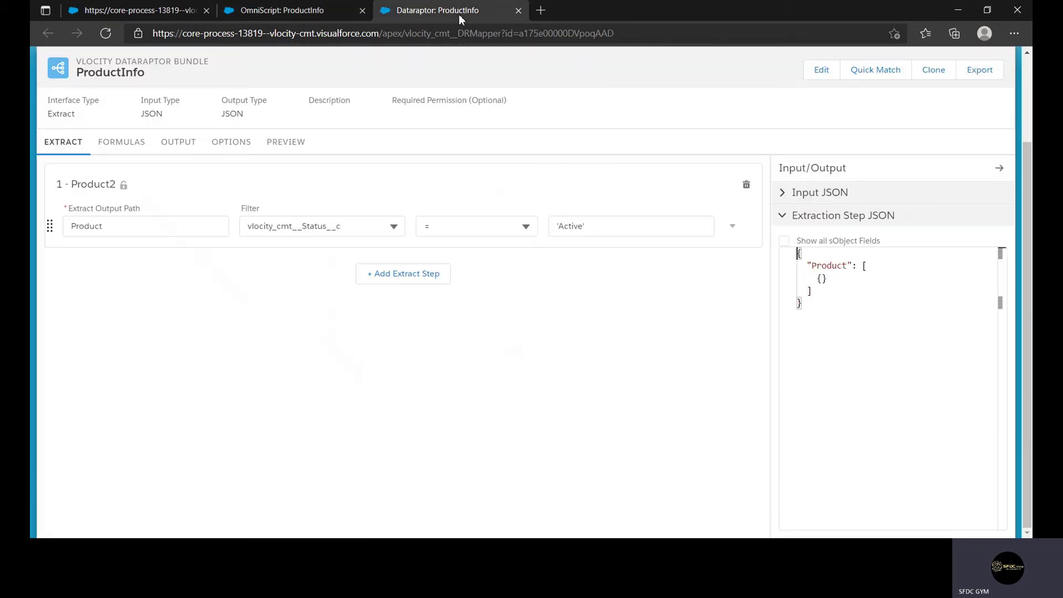
double_click(832, 268)
key(ctrl+c)
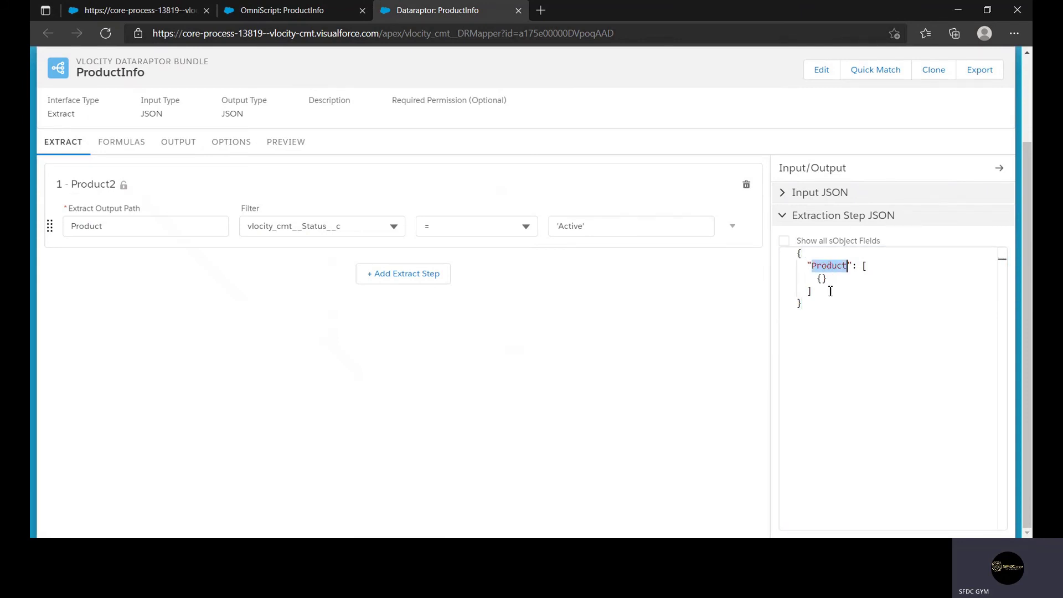
key(ctrl+shift+Tab)
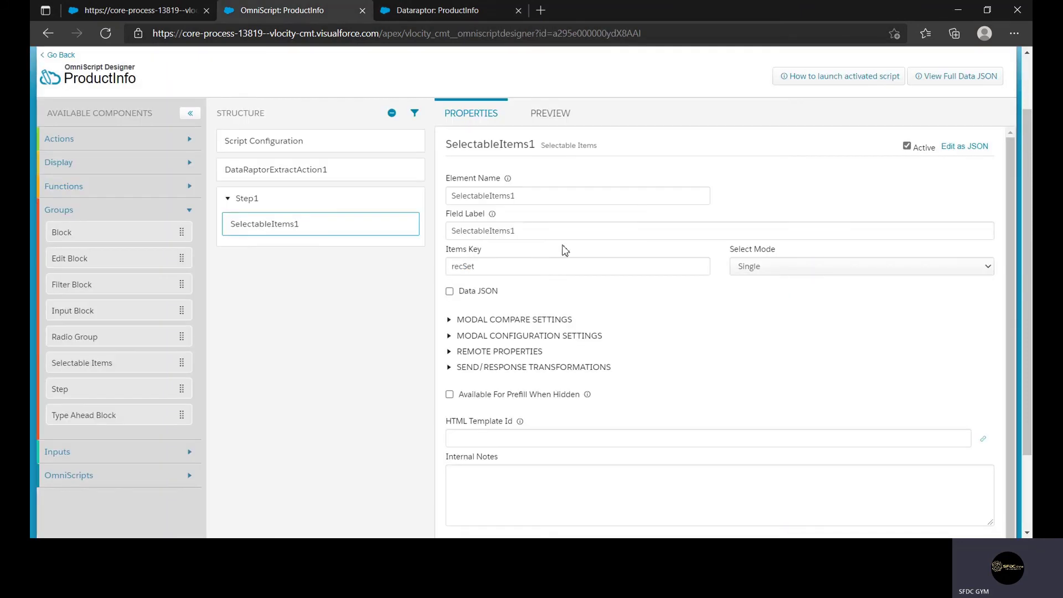
click(525, 202)
key(ctrl+a)
key(ctrl+v)
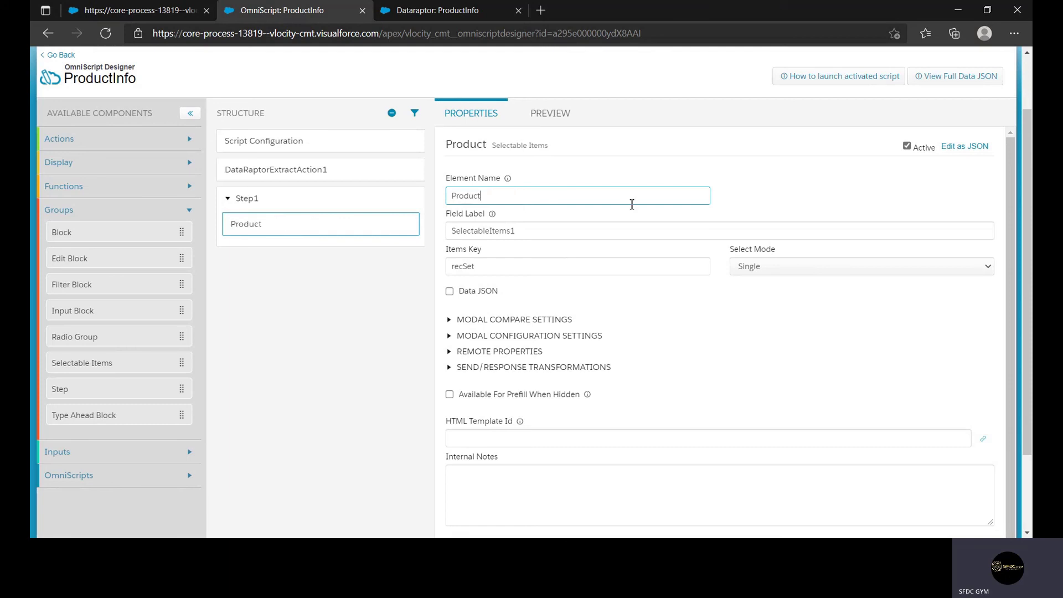
click(756, 201)
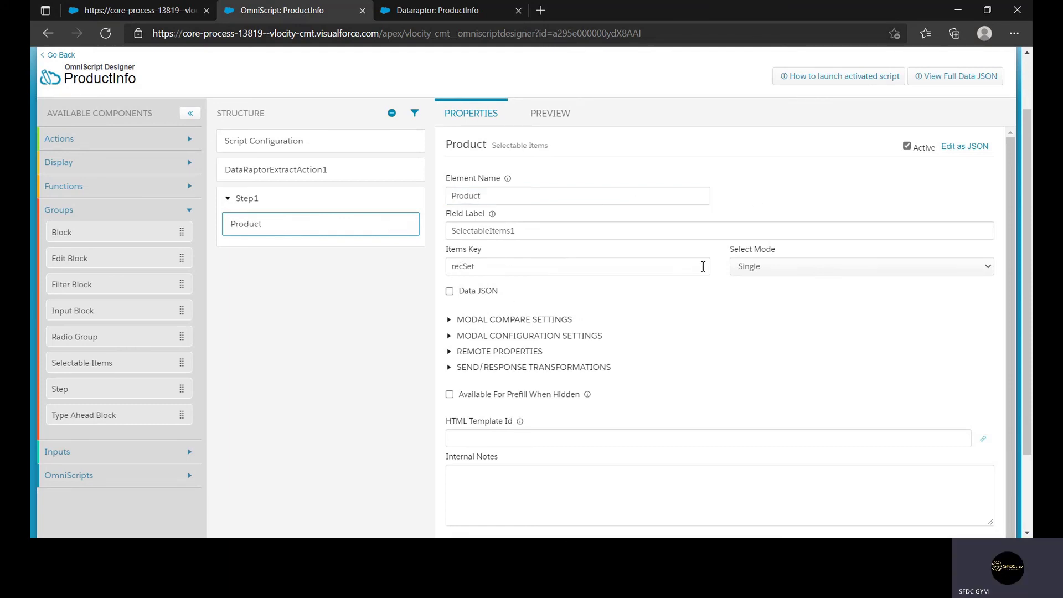
Step: Look over the Product element's properties and preview the OmniScript's selectable product list
scroll(738, 304, down, 1)
scroll(738, 371, up, 1)
scroll(739, 370, down, 1)
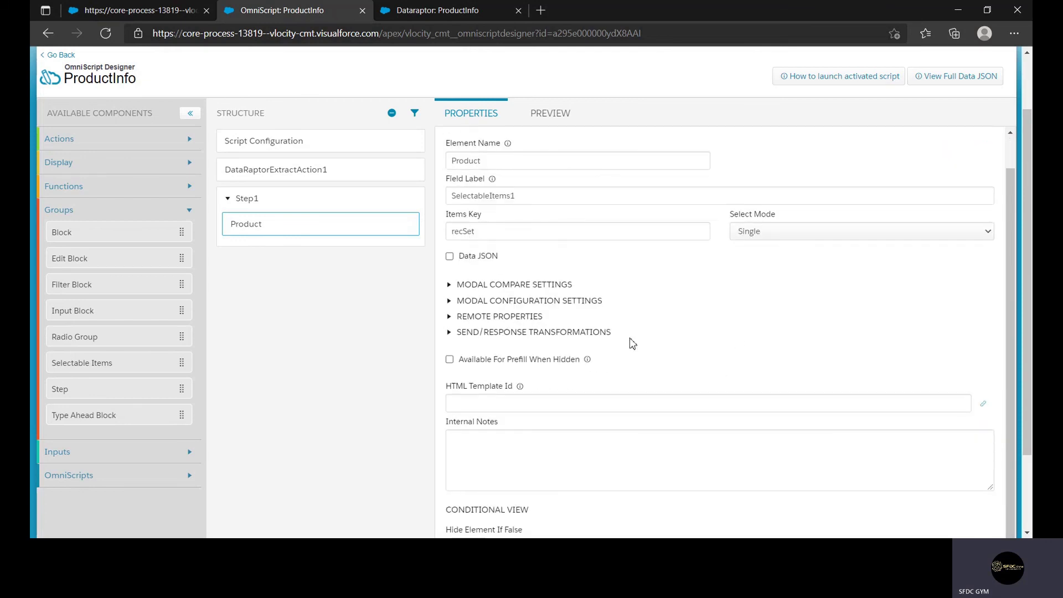
scroll(594, 363, up, 1)
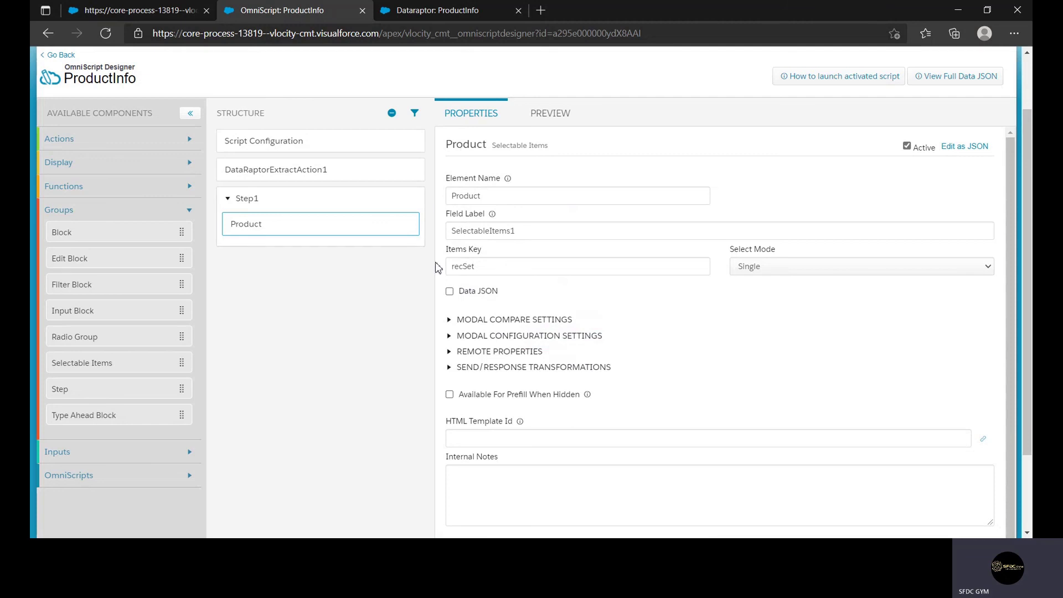
click(544, 123)
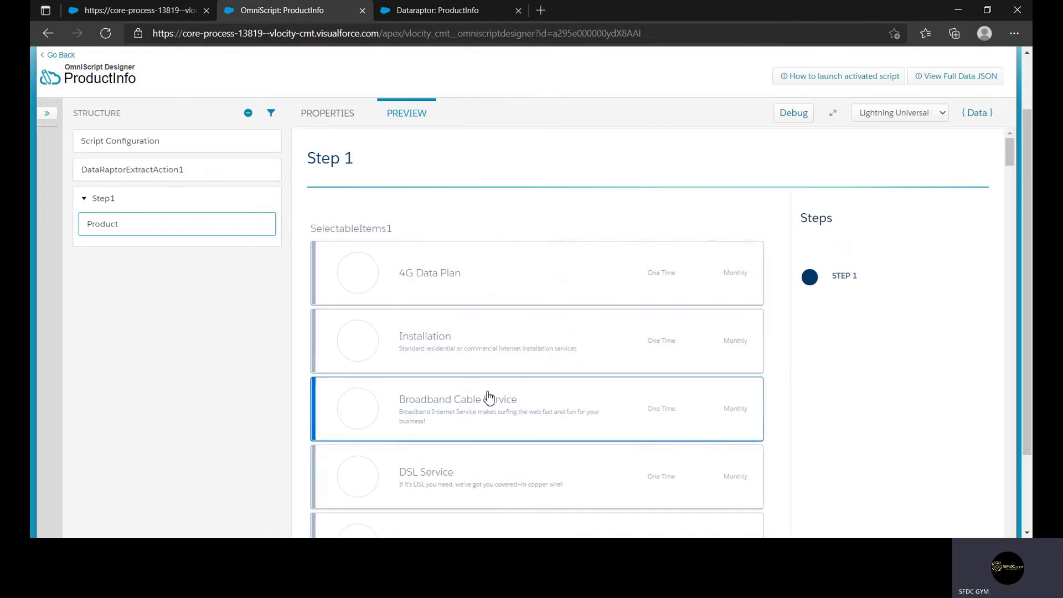
Step: Set the field label of the Product selectable items element to All Products
click(185, 225)
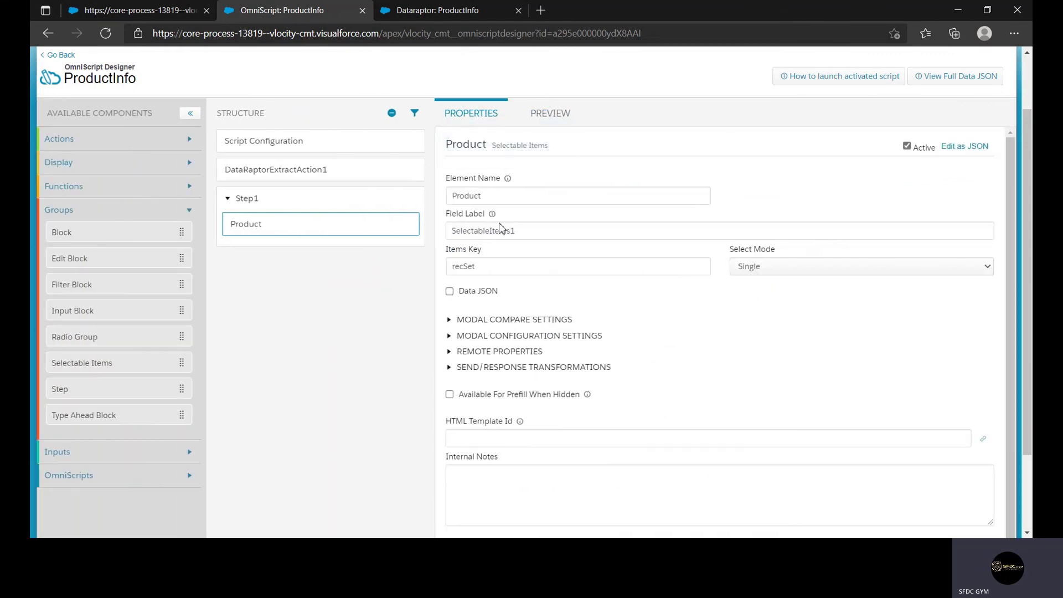
drag(537, 232, 410, 239)
text(All)
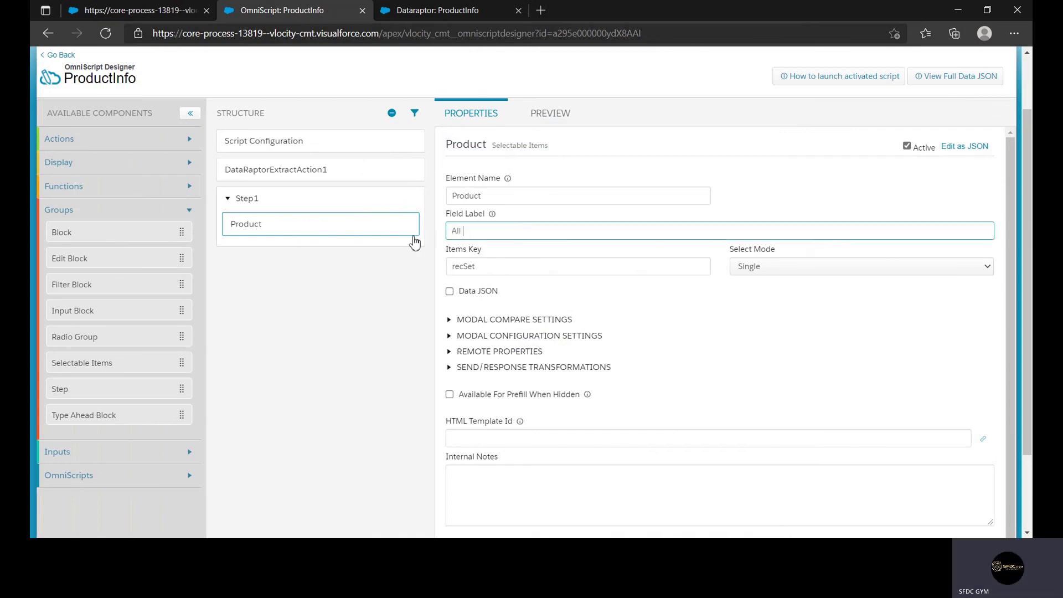
text( Products)
Step: Preview the OmniScript and look through the All Products list, then return to the Product element's properties
click(554, 122)
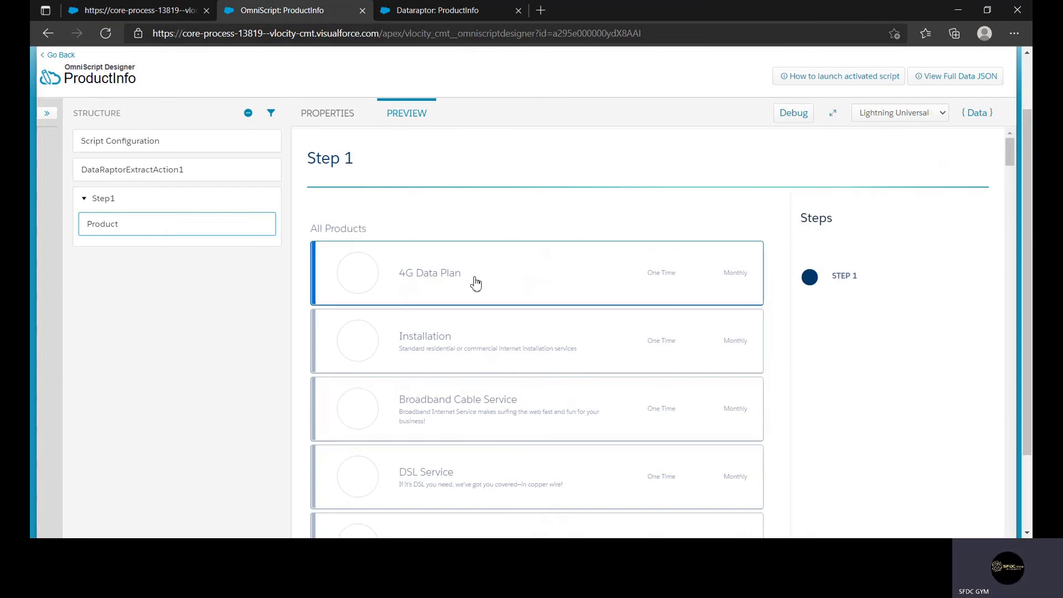
scroll(498, 332, down, 10)
scroll(509, 365, down, 5)
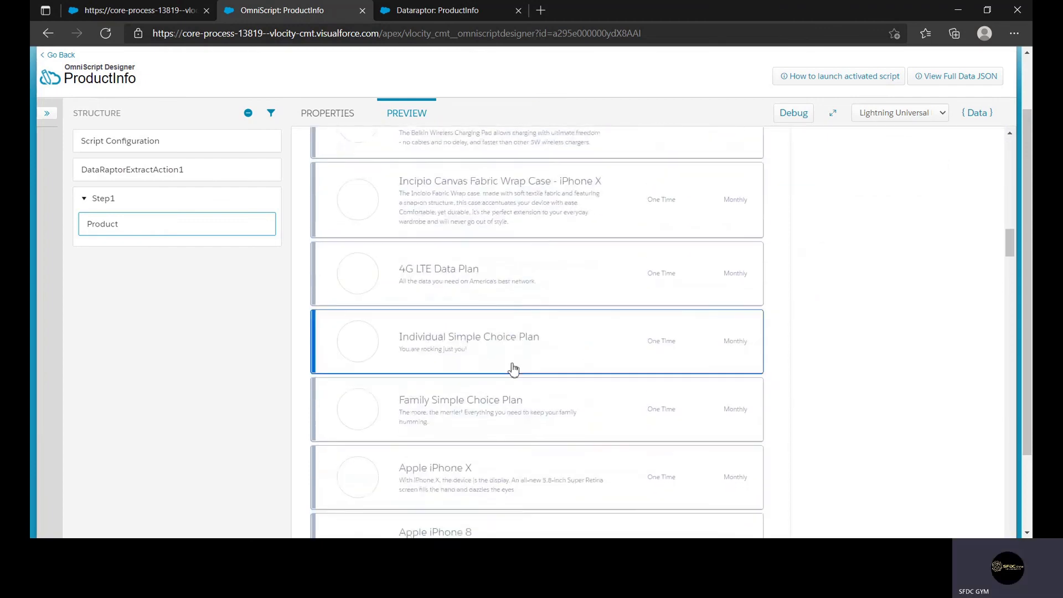
scroll(511, 368, up, 5)
scroll(515, 368, up, 10)
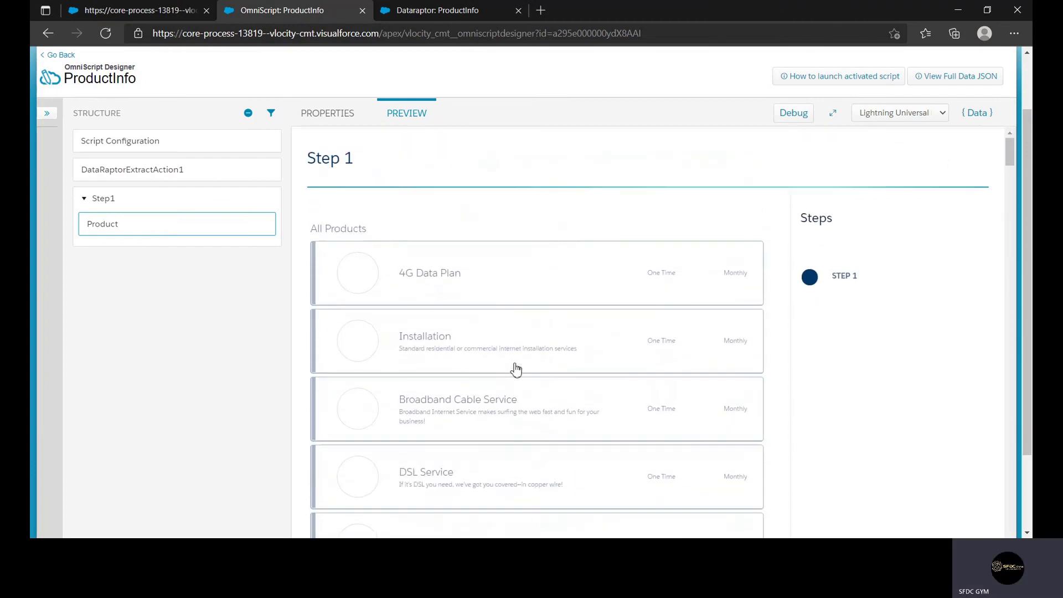
click(342, 114)
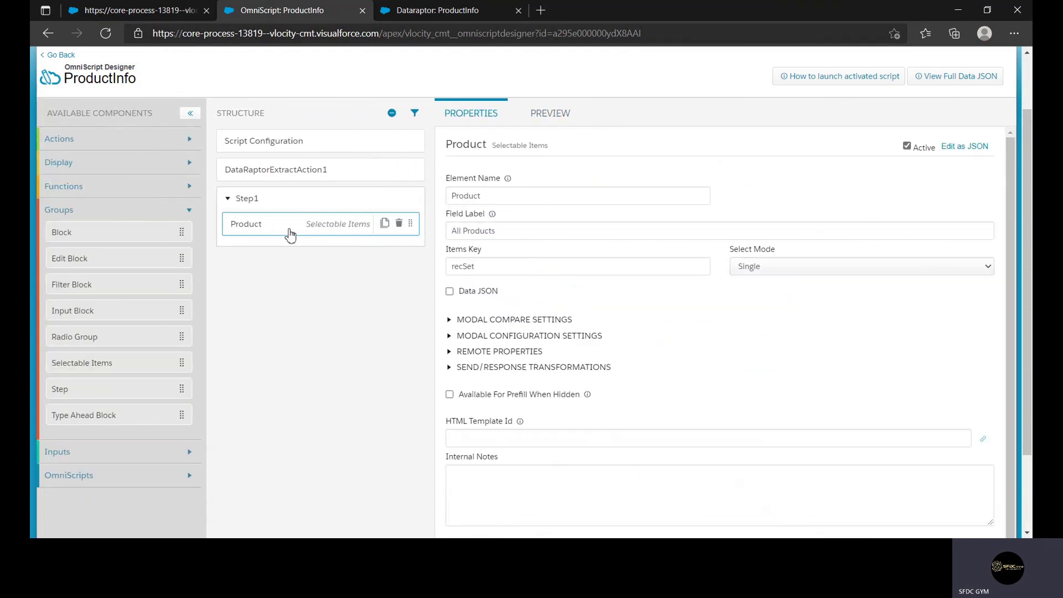
Step: Preview the All Products list again to examine its names and descriptions, and open the properties of DataRaptorExtractAction1
click(446, 18)
click(292, 15)
click(549, 129)
scroll(510, 271, down, 3)
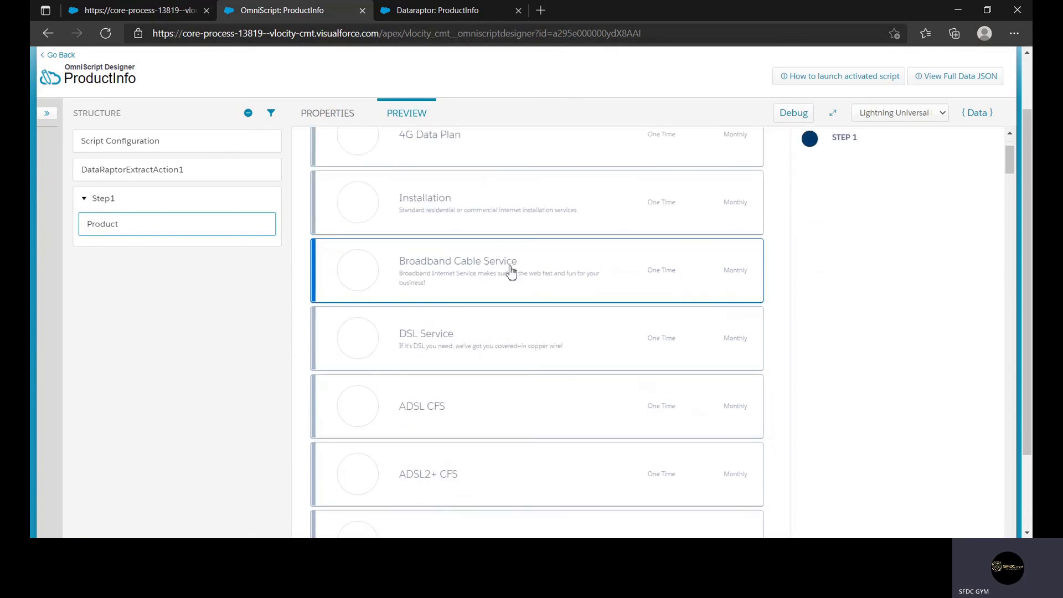
scroll(525, 290, down, 5)
scroll(540, 310, up, 8)
scroll(453, 343, down, 1)
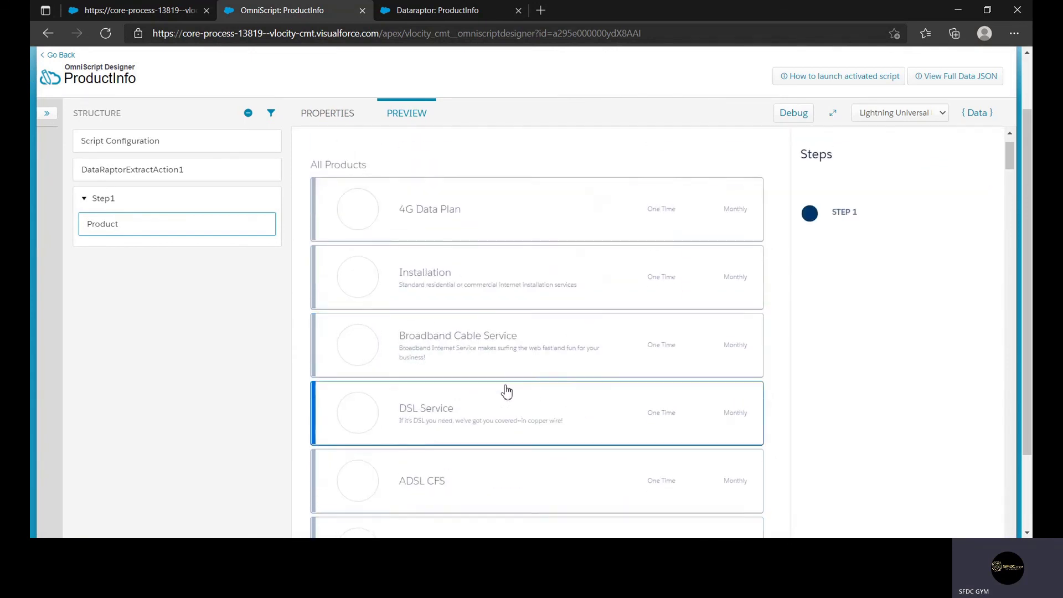
scroll(515, 396, down, 10)
scroll(520, 398, up, 5)
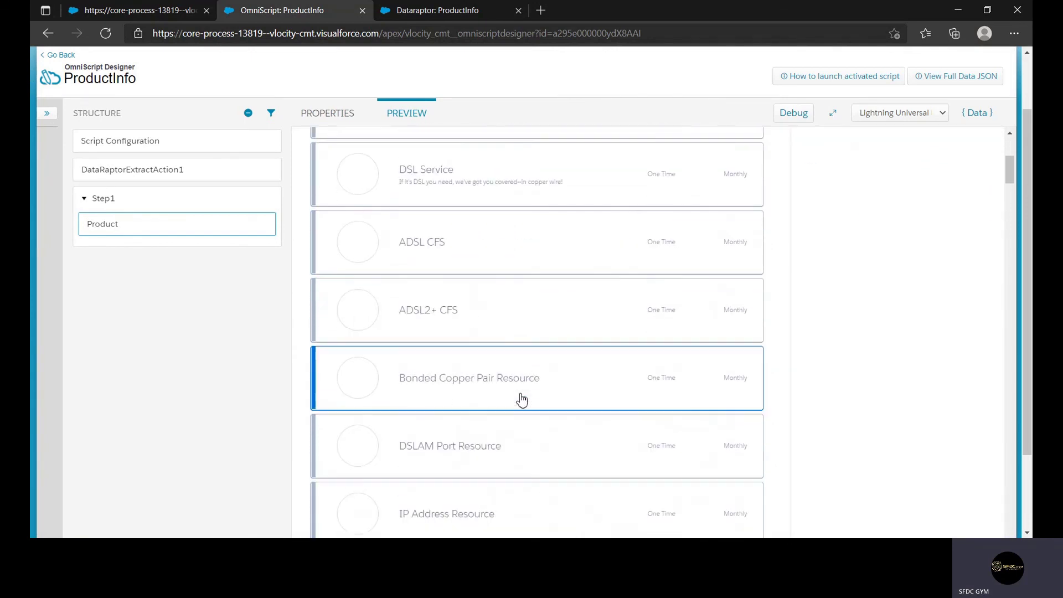
scroll(521, 399, up, 6)
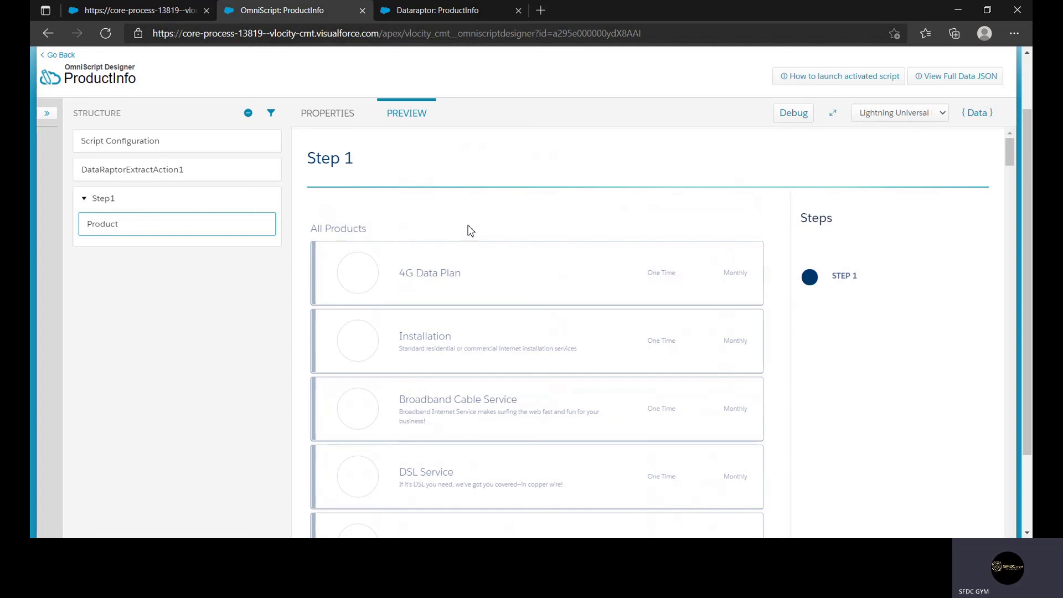
click(168, 170)
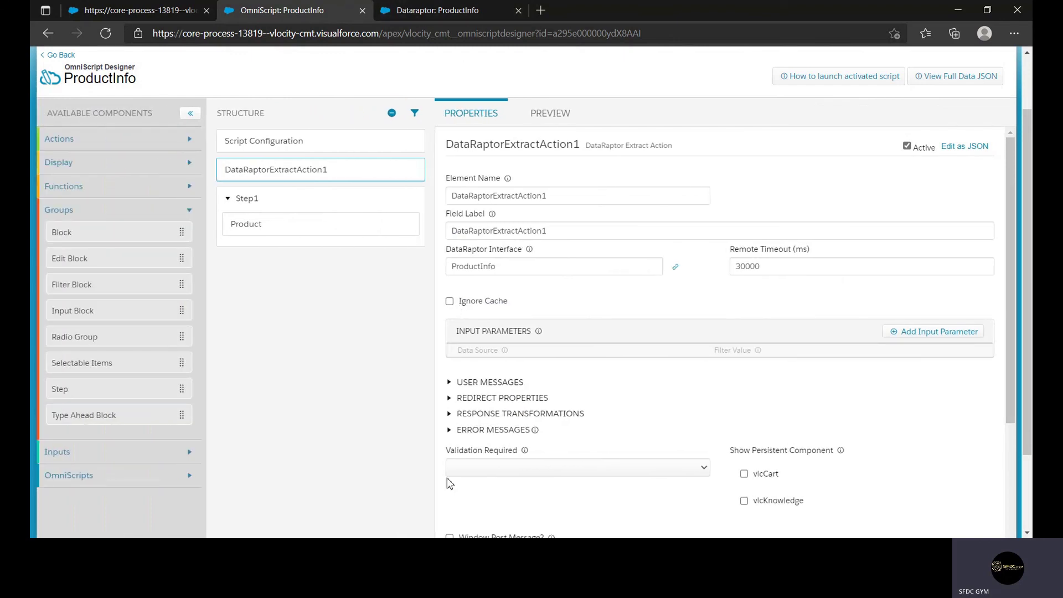